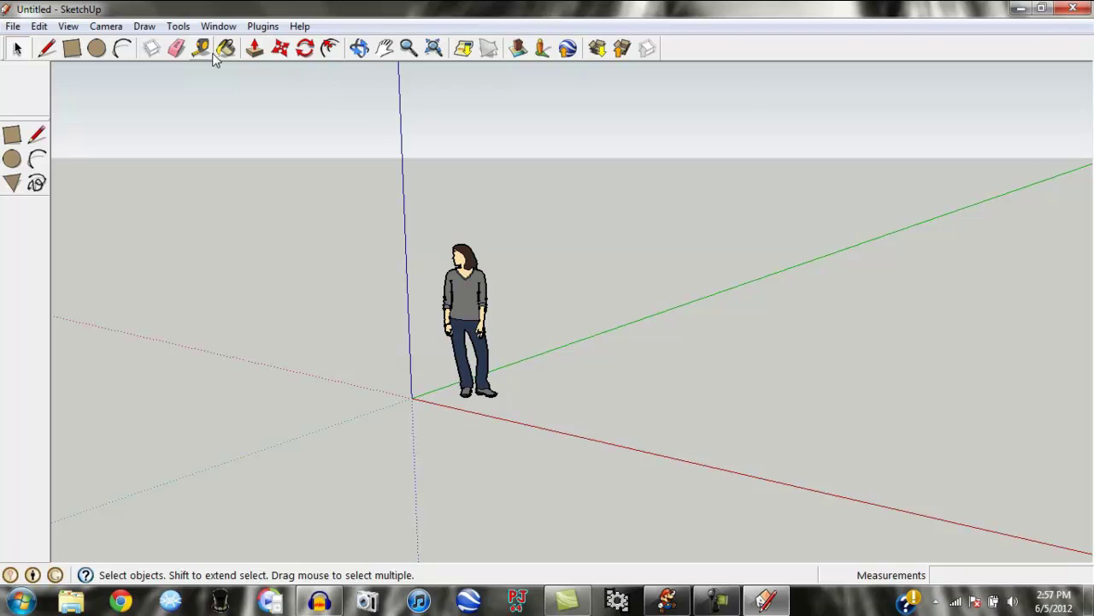
# Erase the default standing person figure with the Eraser, leaving only the axes
pyautogui.click(176, 47)
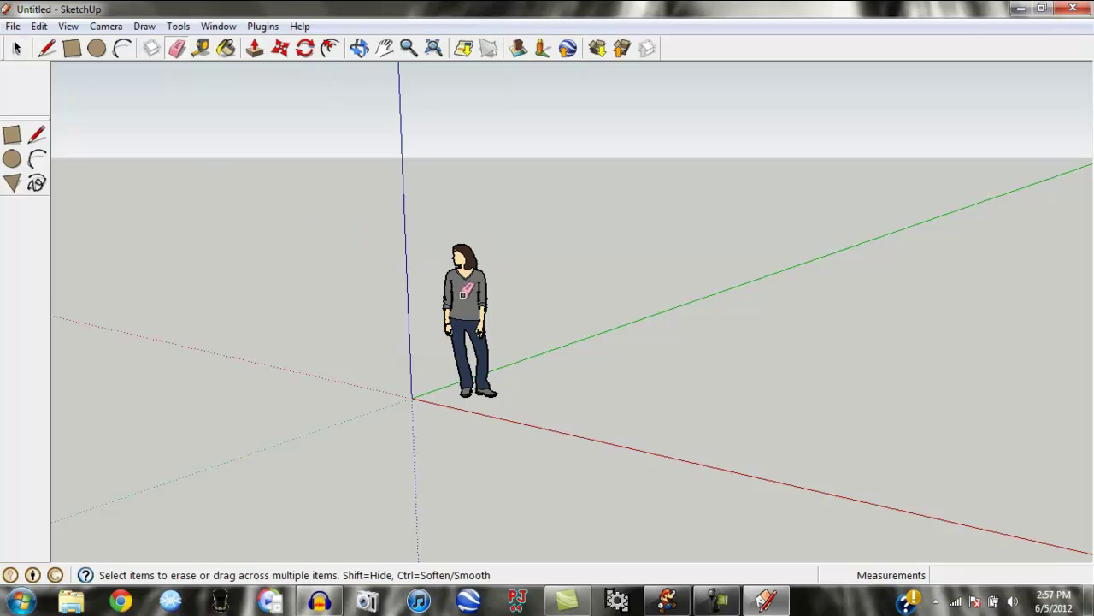
pyautogui.click(462, 293)
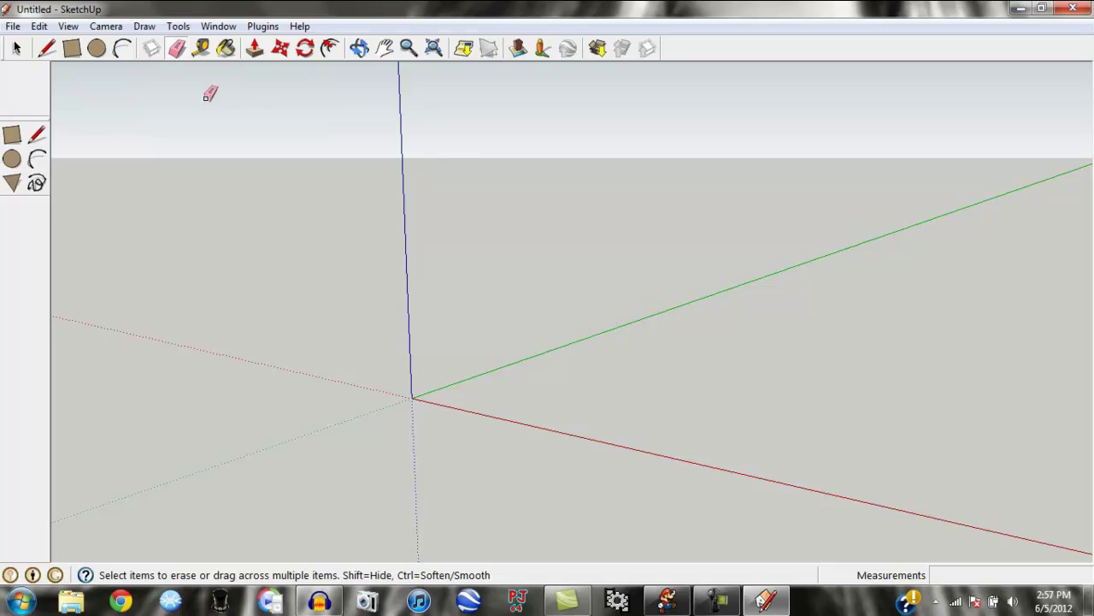
# Draw a square ground face about 9' 3 5/8" per side and centre it on the origin
pyautogui.click(72, 47)
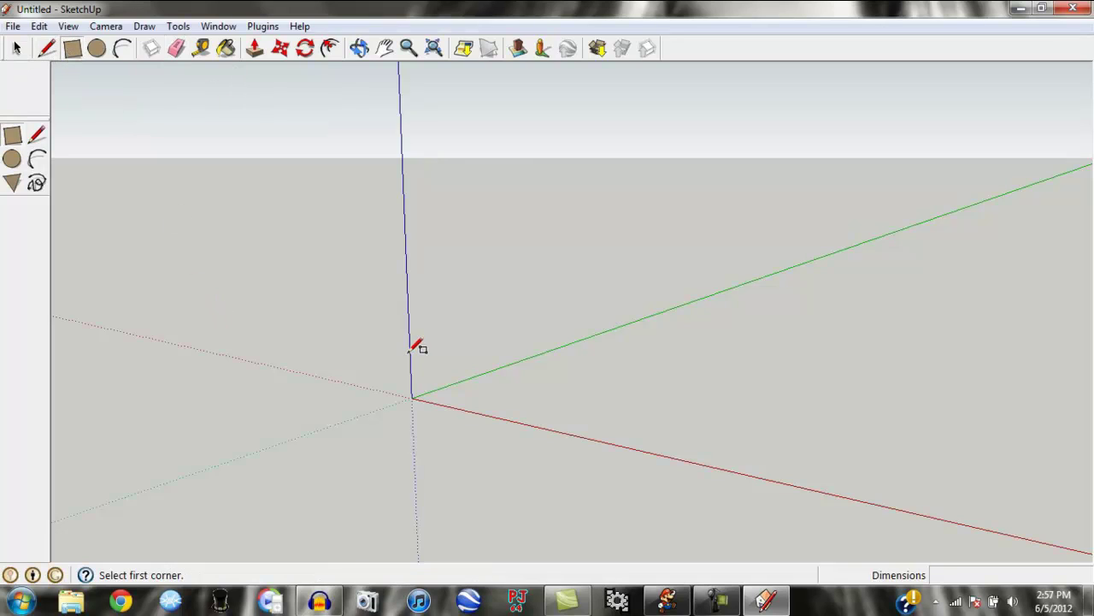
pyautogui.click(412, 398)
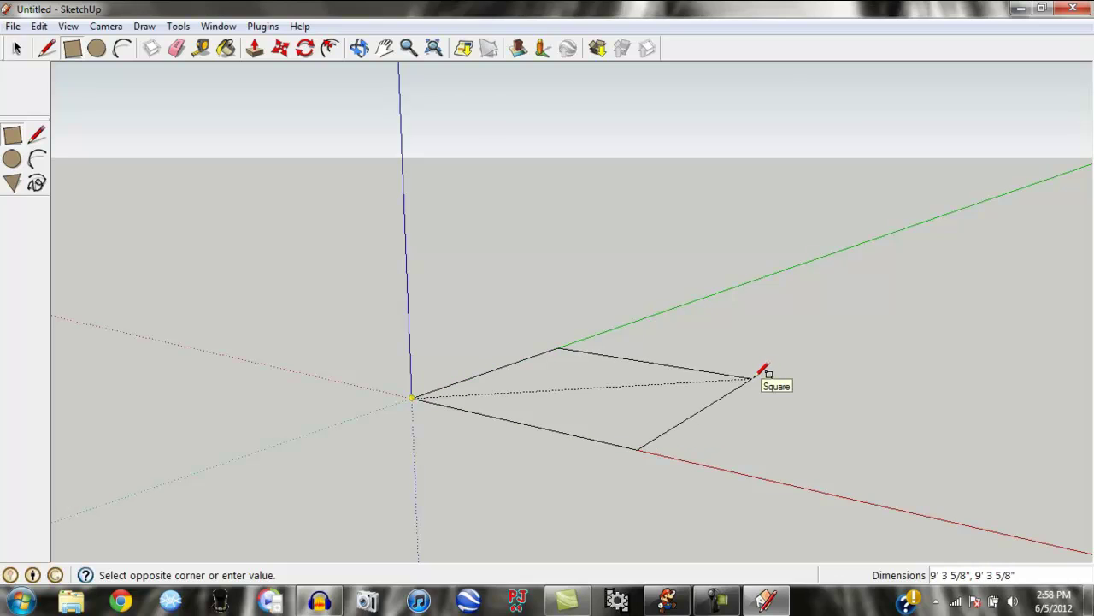
pyautogui.click(755, 377)
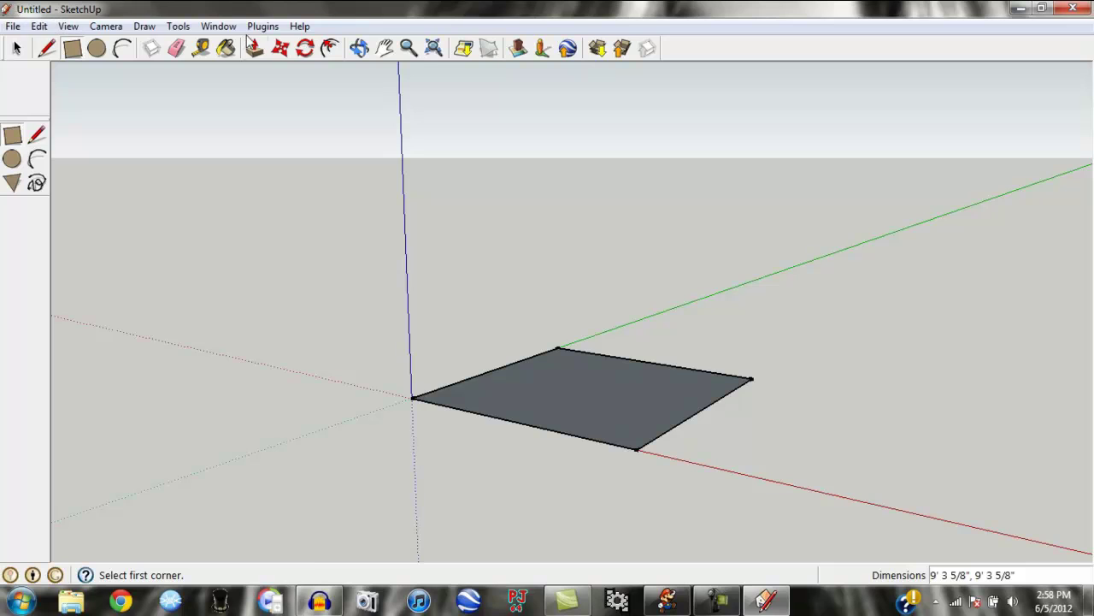
pyautogui.click(281, 48)
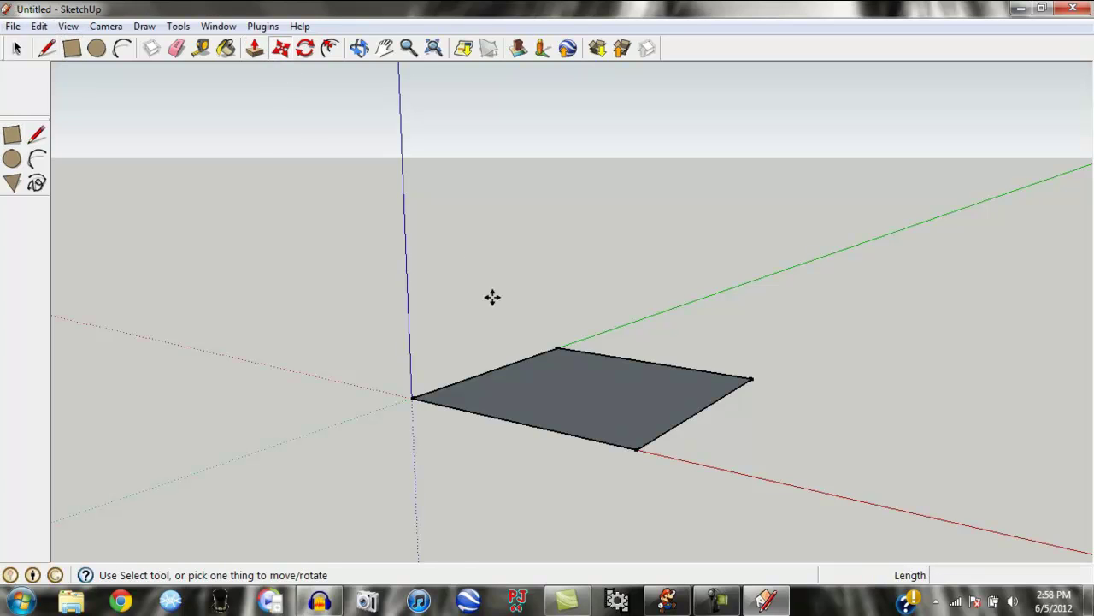
pyautogui.click(556, 386)
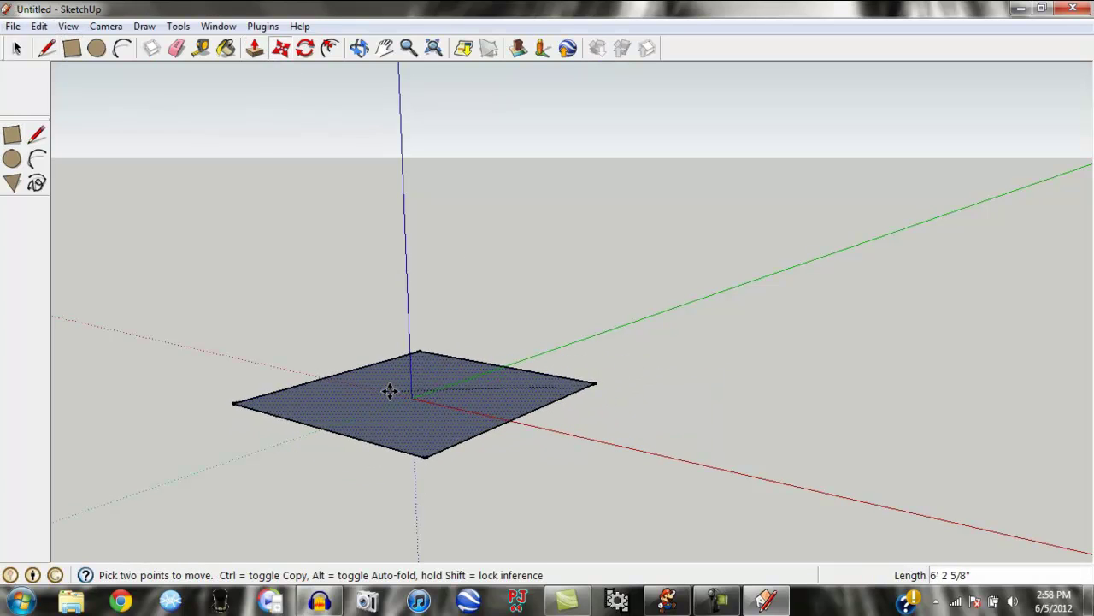
pyautogui.click(389, 391)
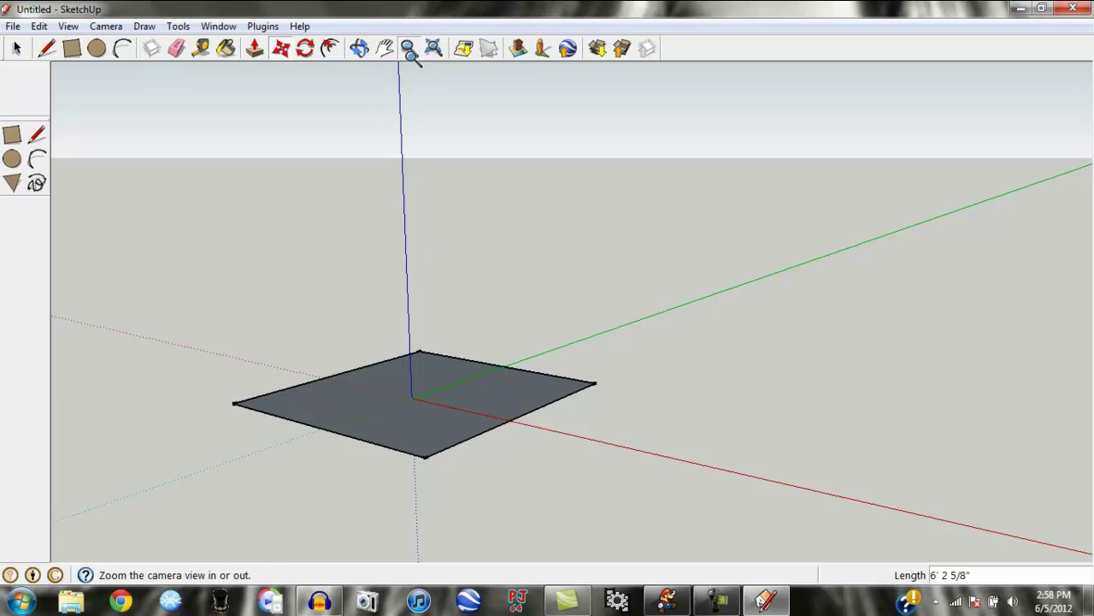
pyautogui.click(408, 47)
pyautogui.moveTo(420, 434); pyautogui.dragTo(484, 161)
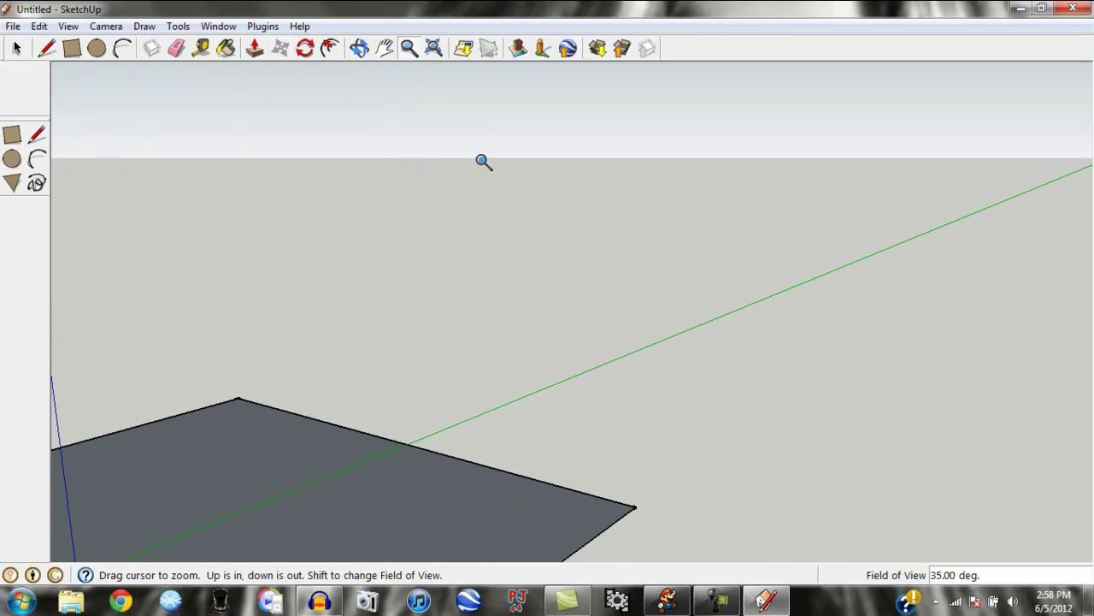
pyautogui.click(385, 48)
pyautogui.moveTo(306, 366); pyautogui.dragTo(511, 309)
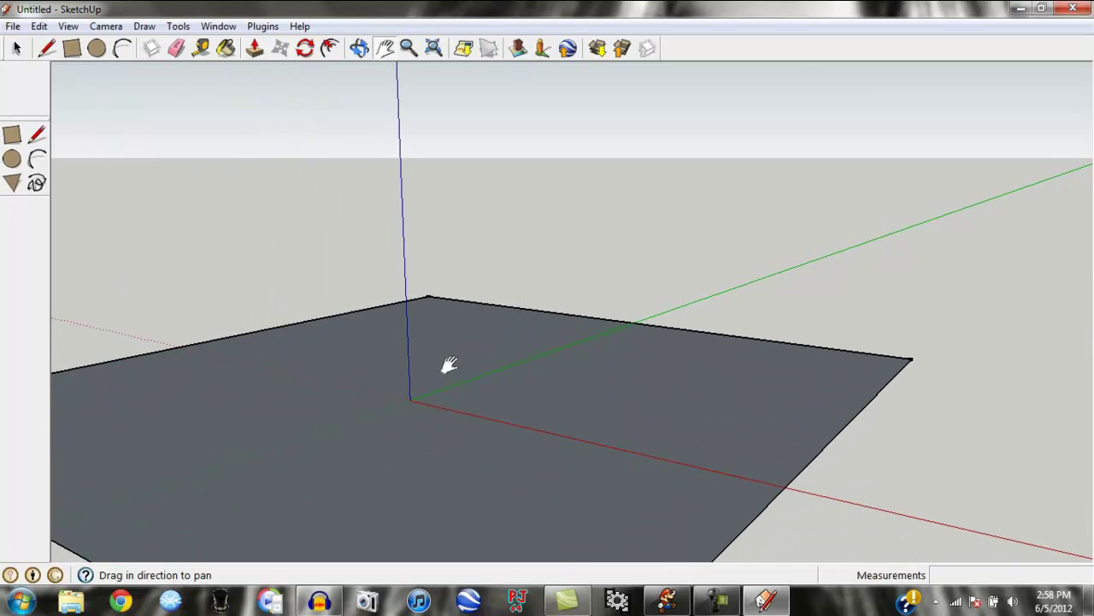
# Draw a narrow rectangle on the slab and push/pull it into an upright panel about 2 13/16" thick
pyautogui.click(72, 48)
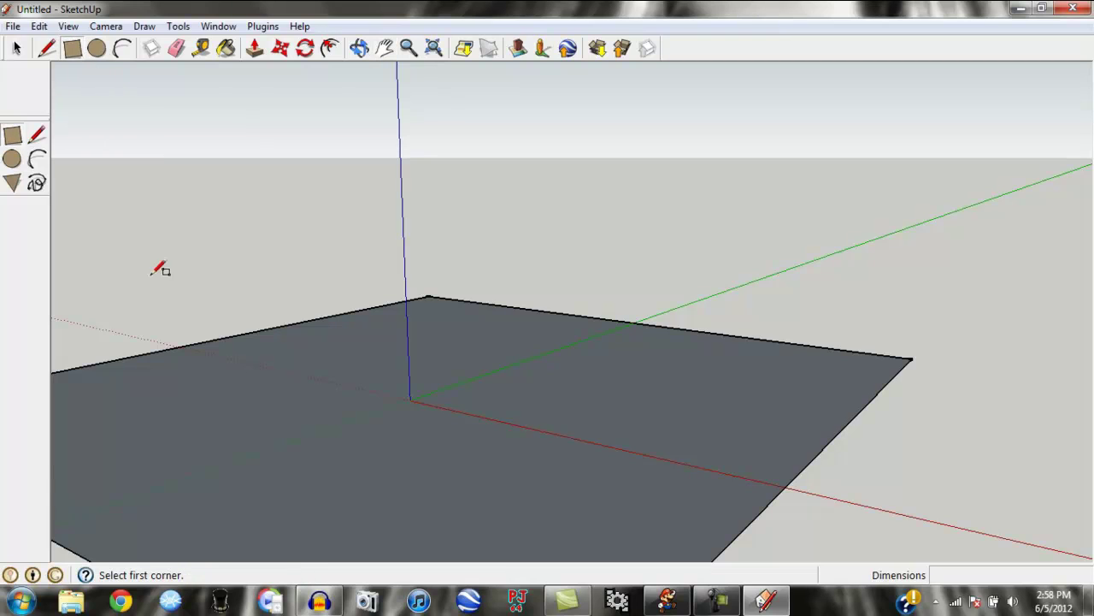
pyautogui.click(399, 443)
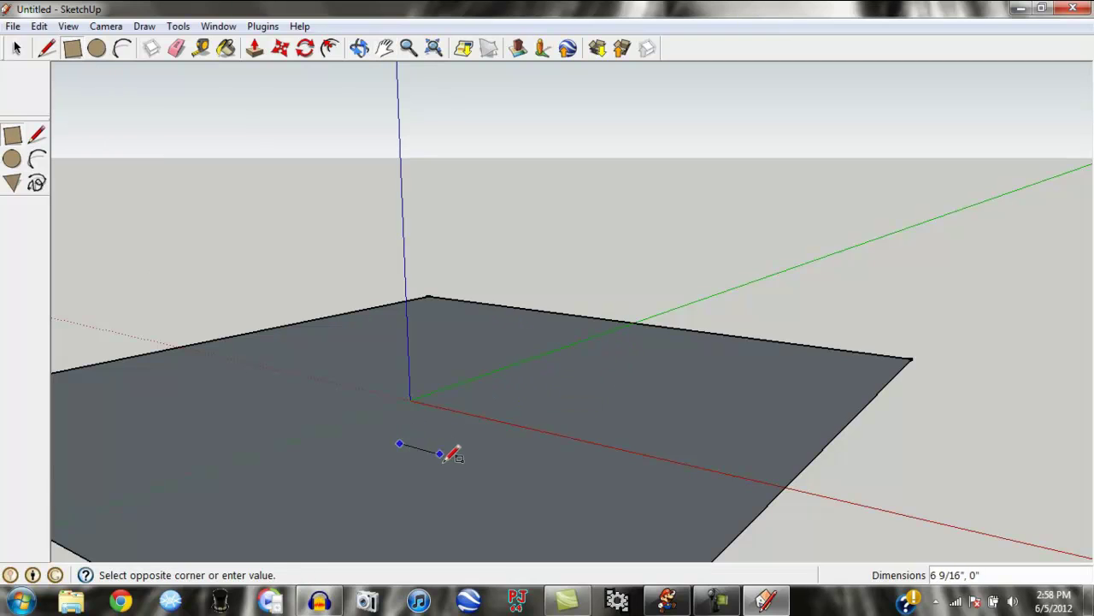
pyautogui.click(527, 462)
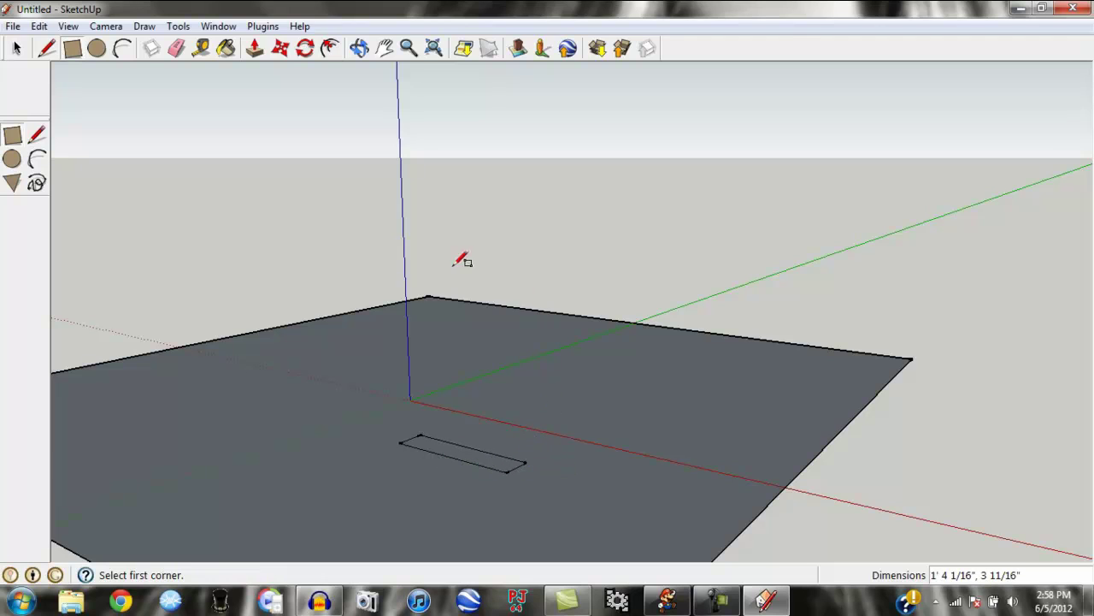
pyautogui.click(254, 49)
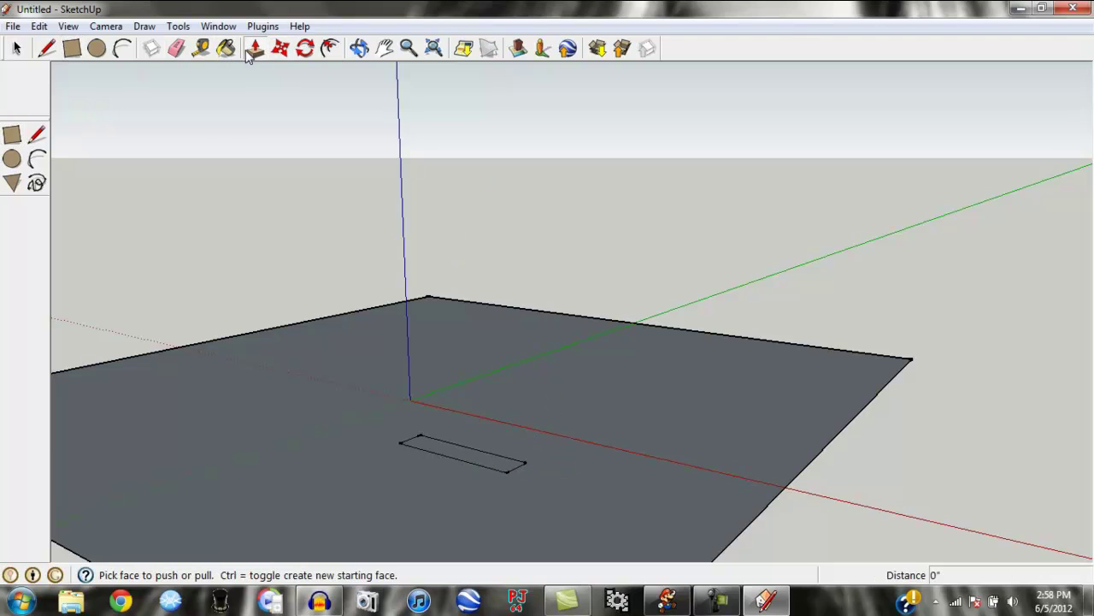
pyautogui.click(421, 445)
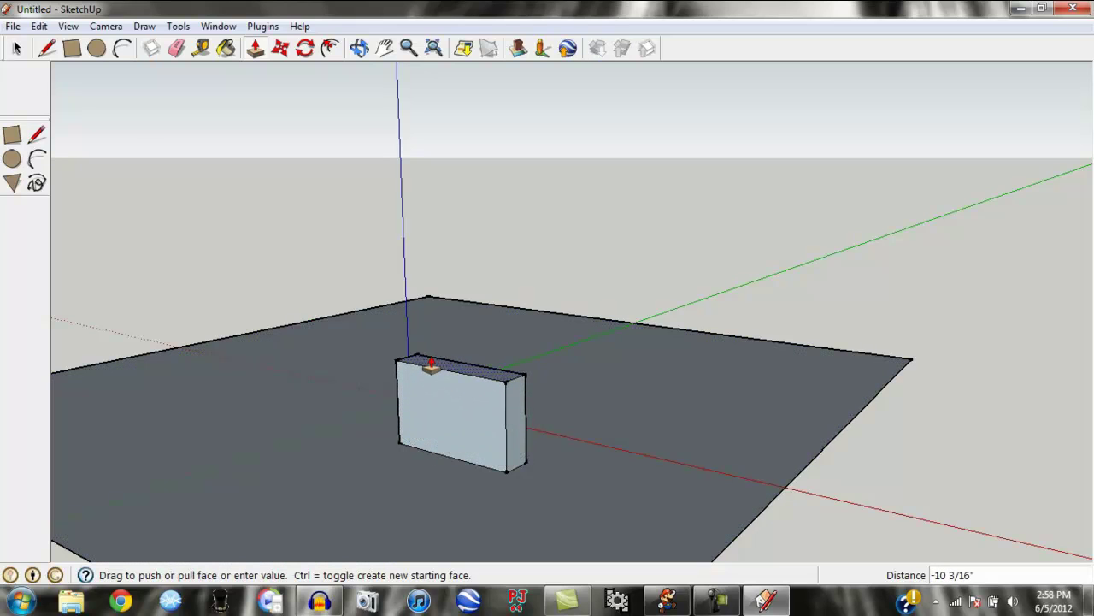
pyautogui.click(425, 366)
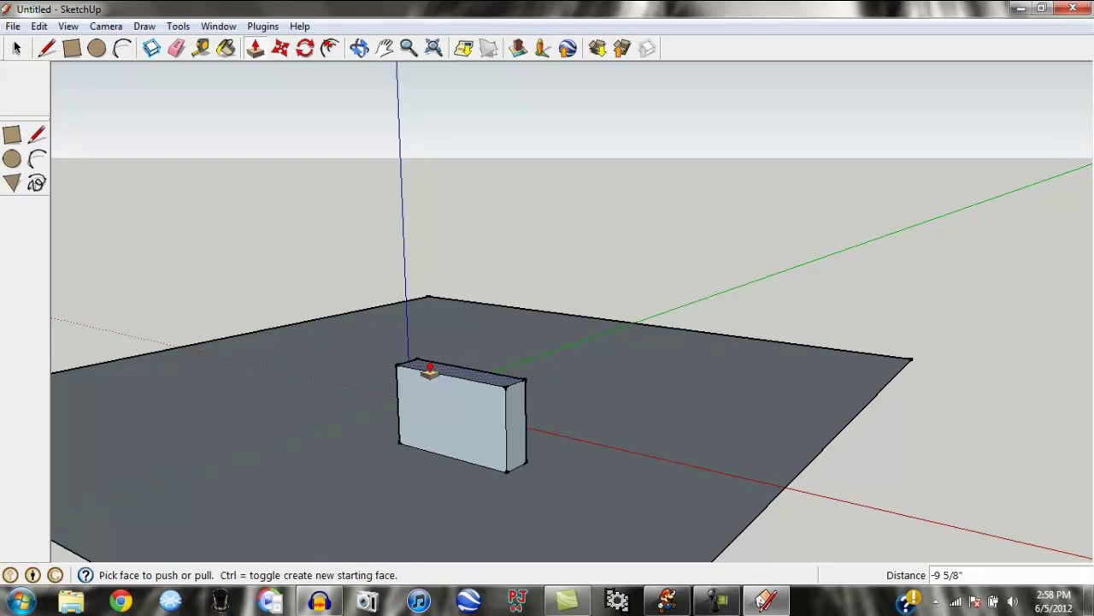
pyautogui.click(483, 409)
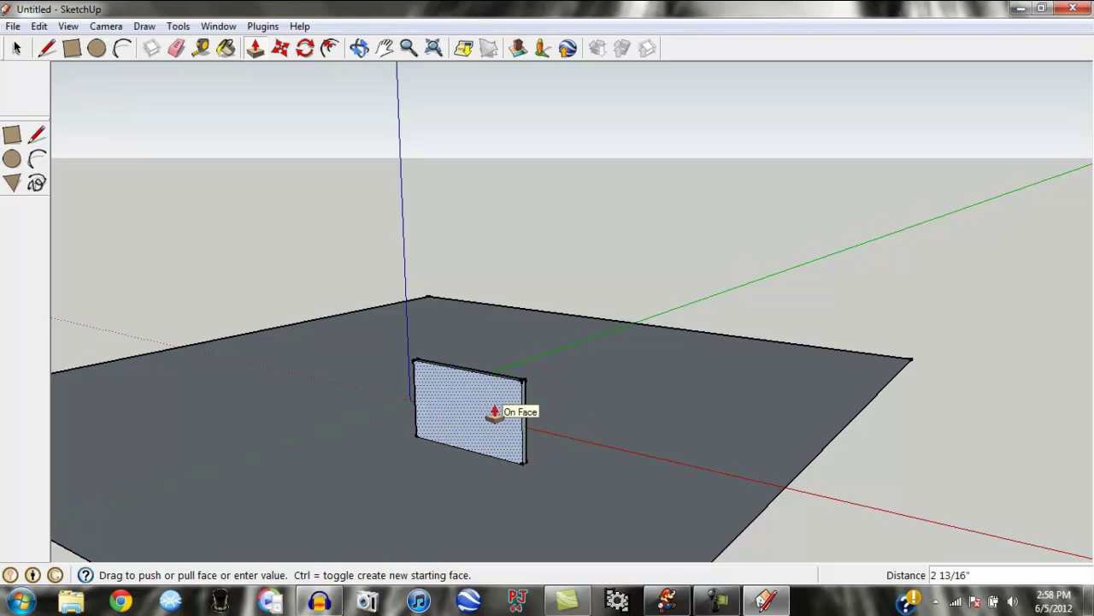
pyautogui.click(494, 414)
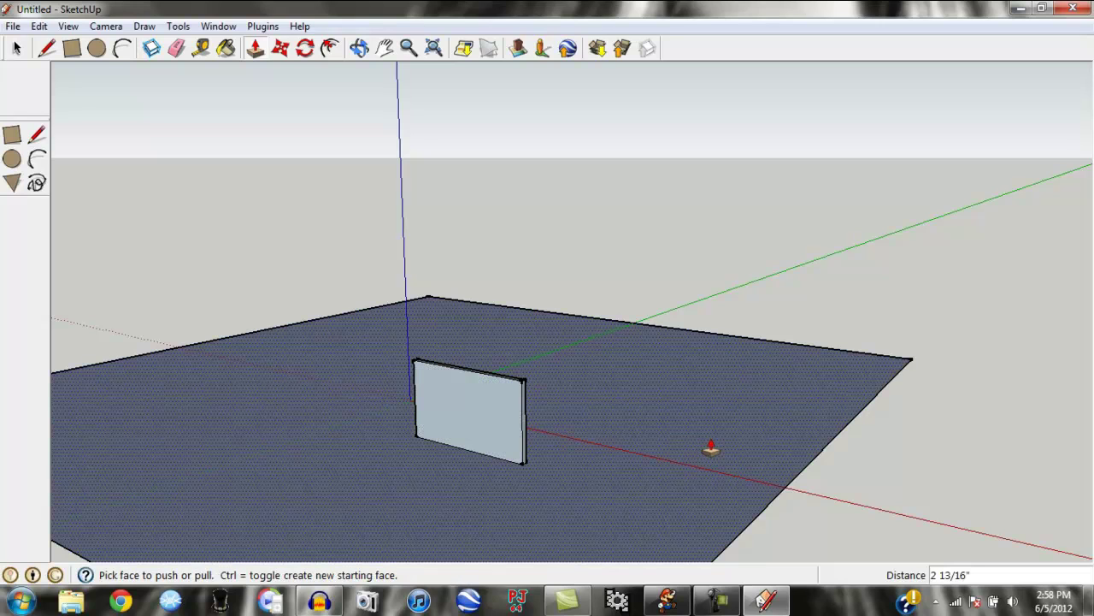
# Draw a footprint from the panel's bottom-left corner and push/pull it into a thin perpendicular wall
pyautogui.click(71, 49)
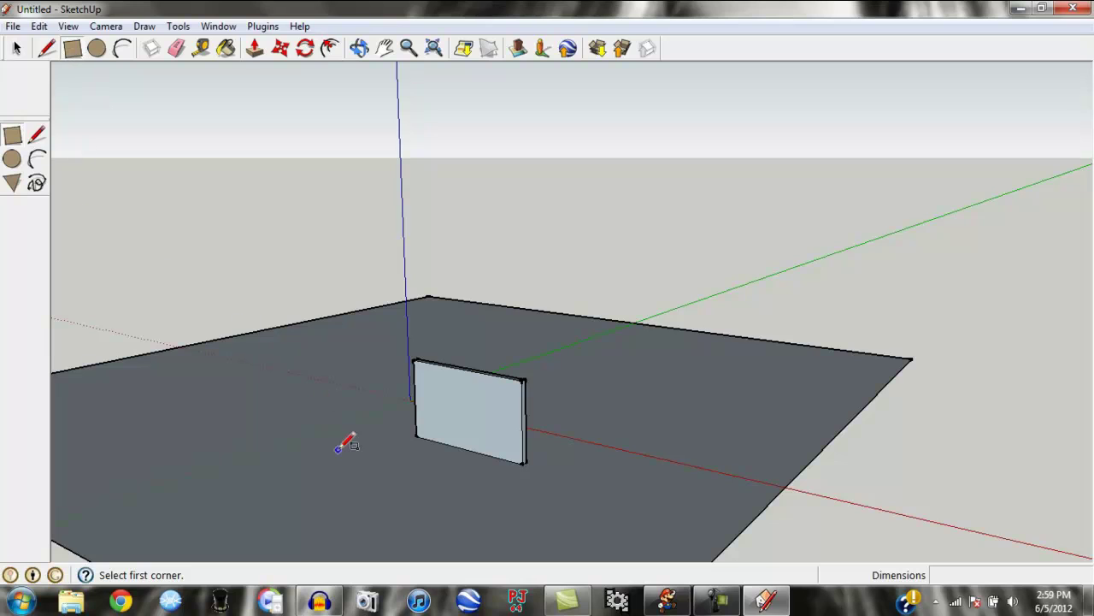
pyautogui.click(415, 436)
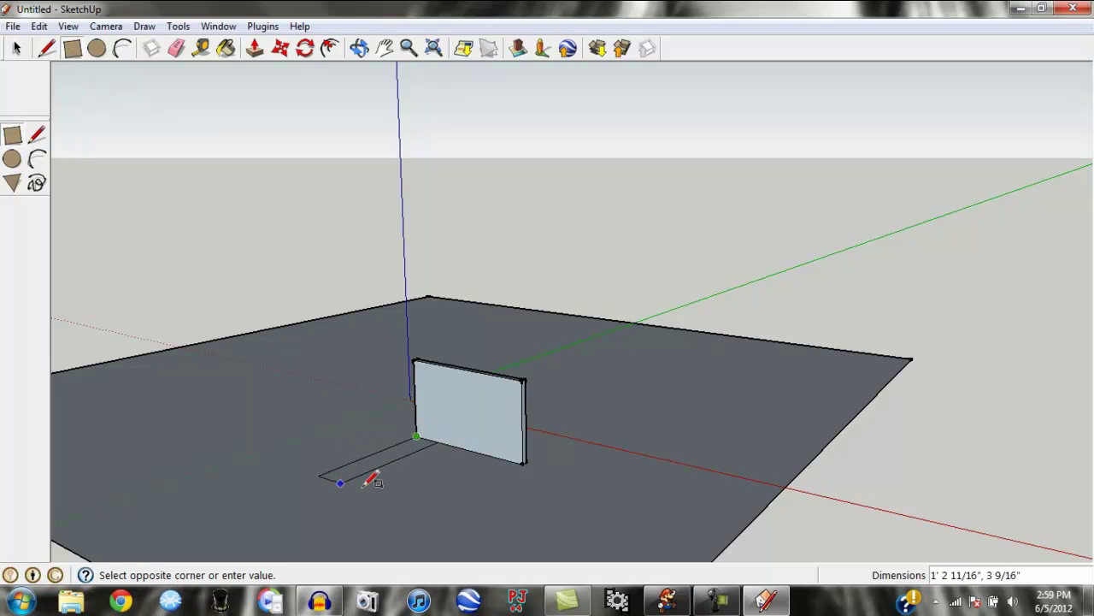
pyautogui.click(357, 481)
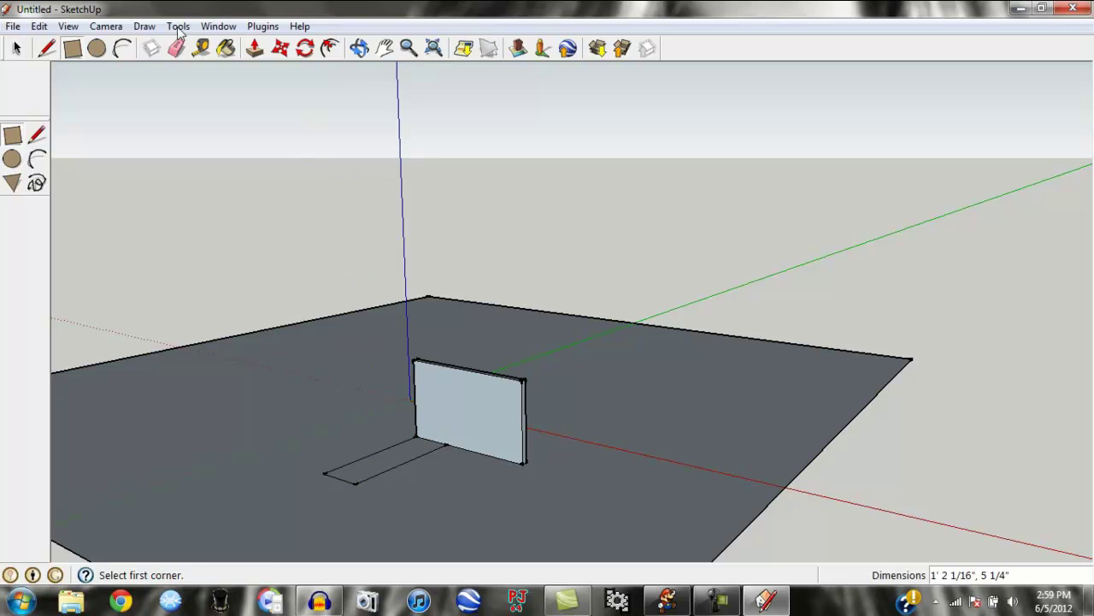
pyautogui.click(254, 47)
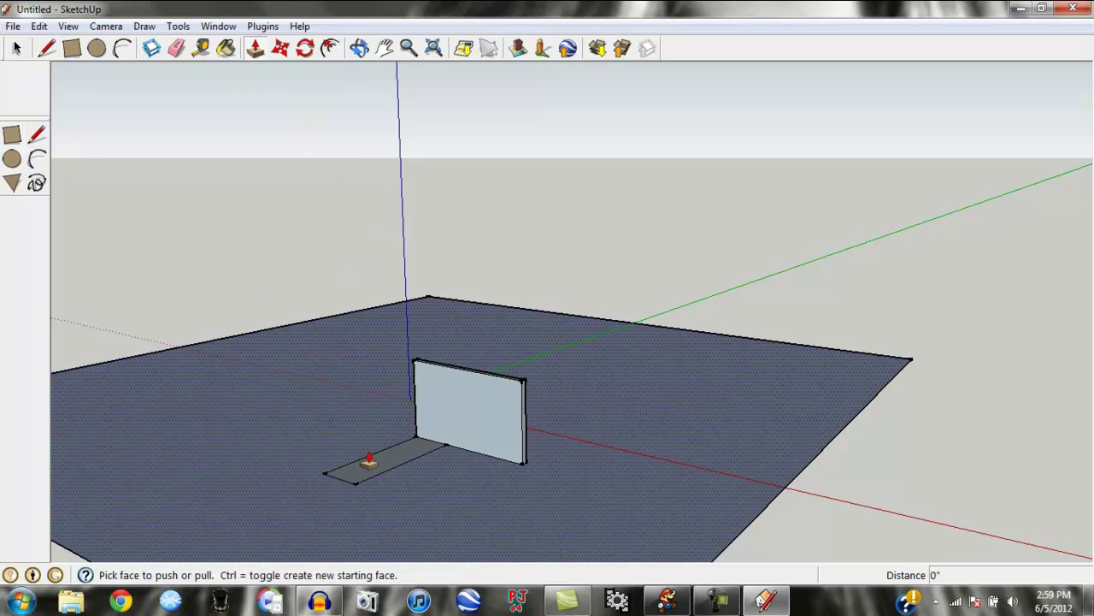
pyautogui.moveTo(369, 460); pyautogui.dragTo(354, 379)
pyautogui.moveTo(379, 422); pyautogui.dragTo(352, 424)
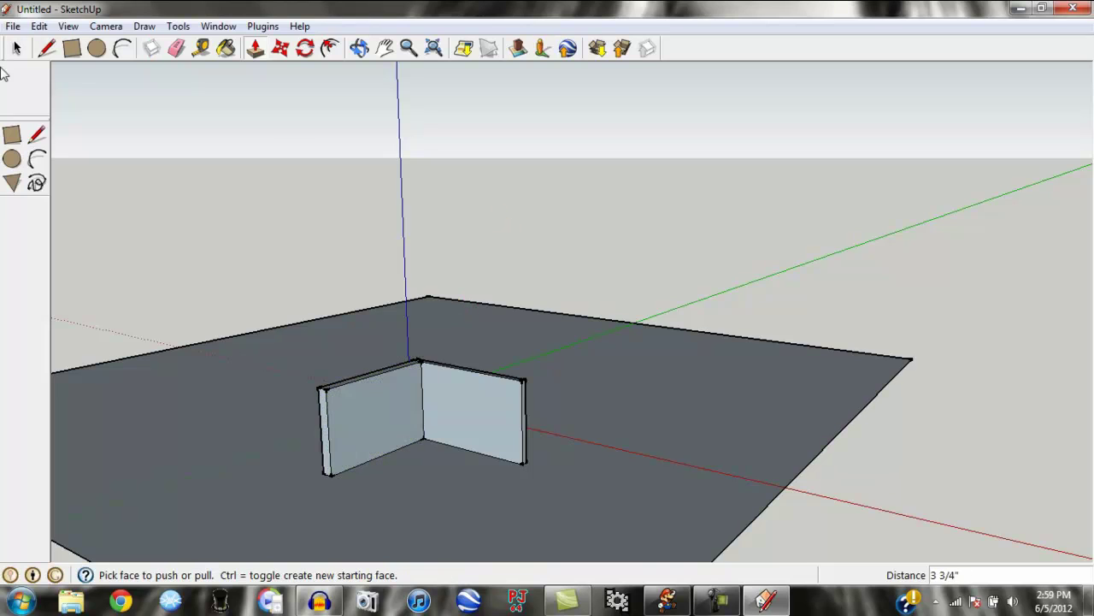
# Draw a footprint from the second wall's bottom corner and raise it into a third wall block
pyautogui.click(72, 48)
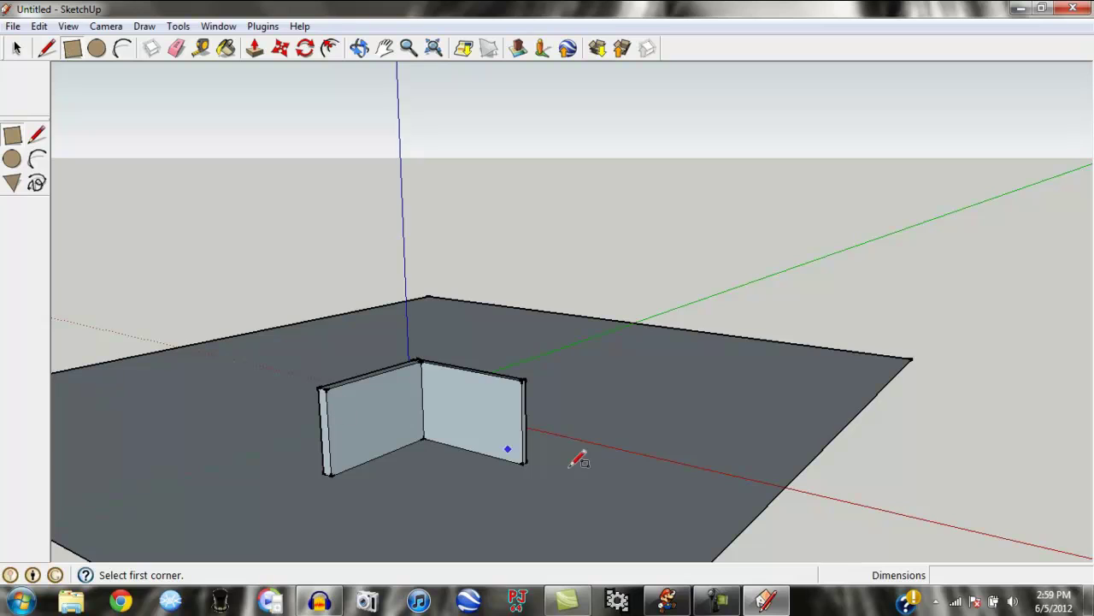
pyautogui.click(330, 474)
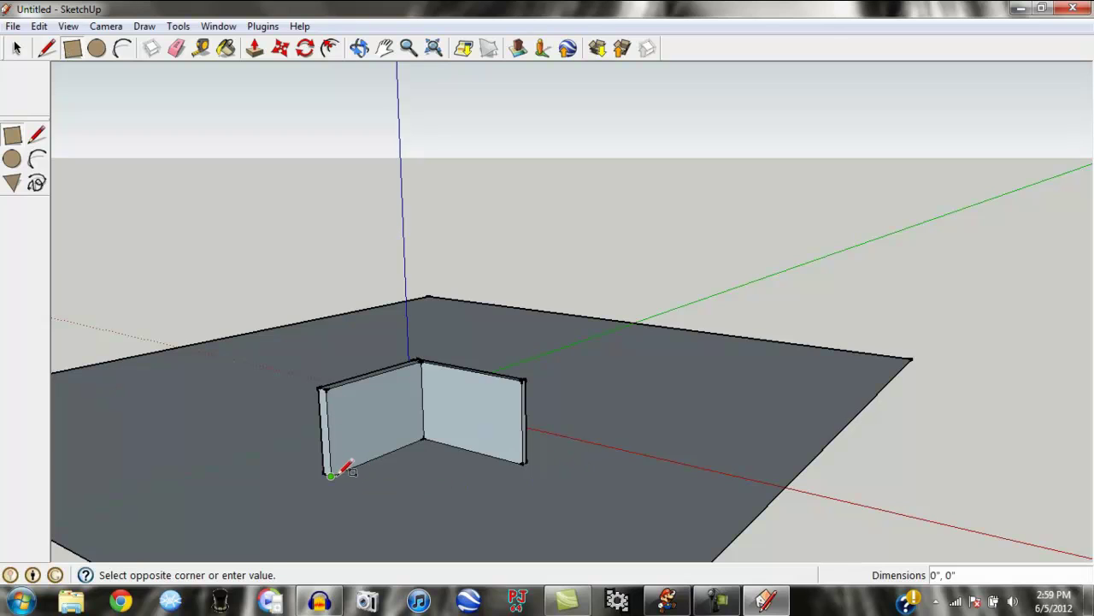
pyautogui.click(449, 498)
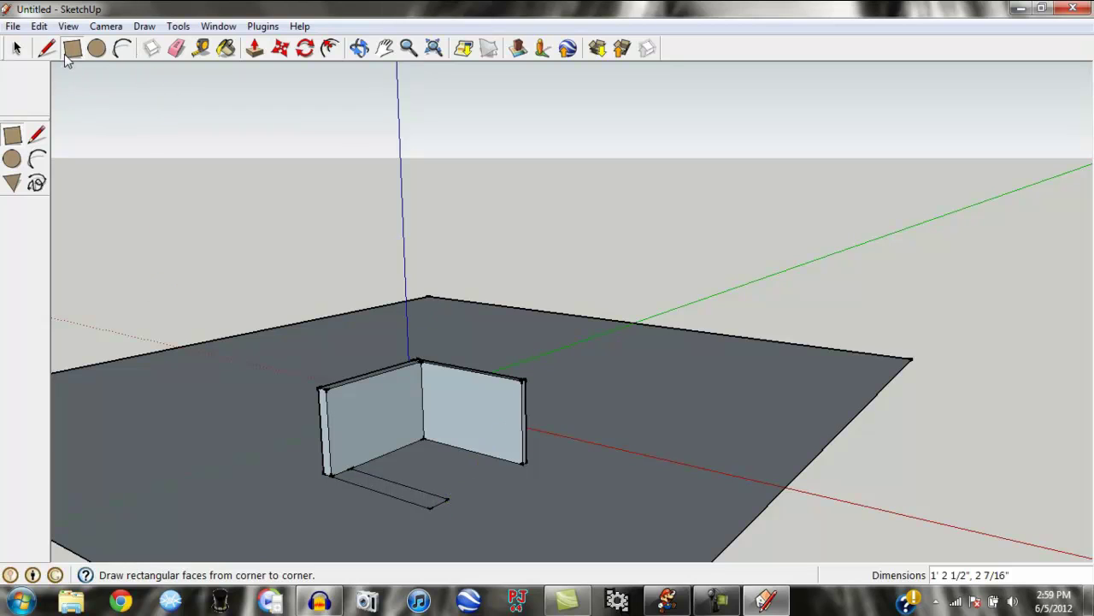
pyautogui.click(255, 48)
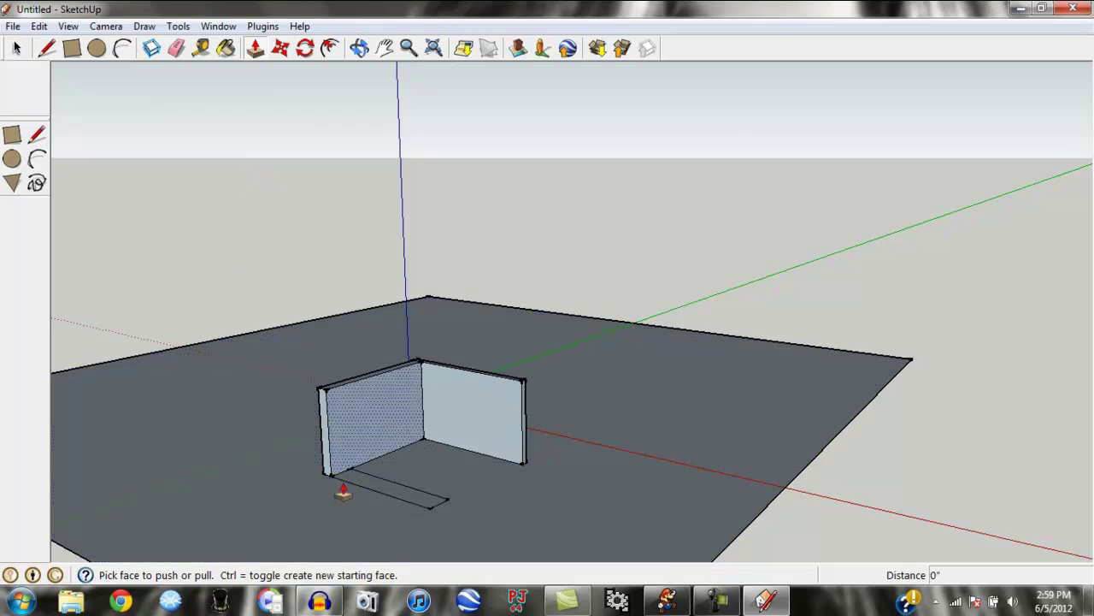
pyautogui.moveTo(373, 488); pyautogui.dragTo(391, 384)
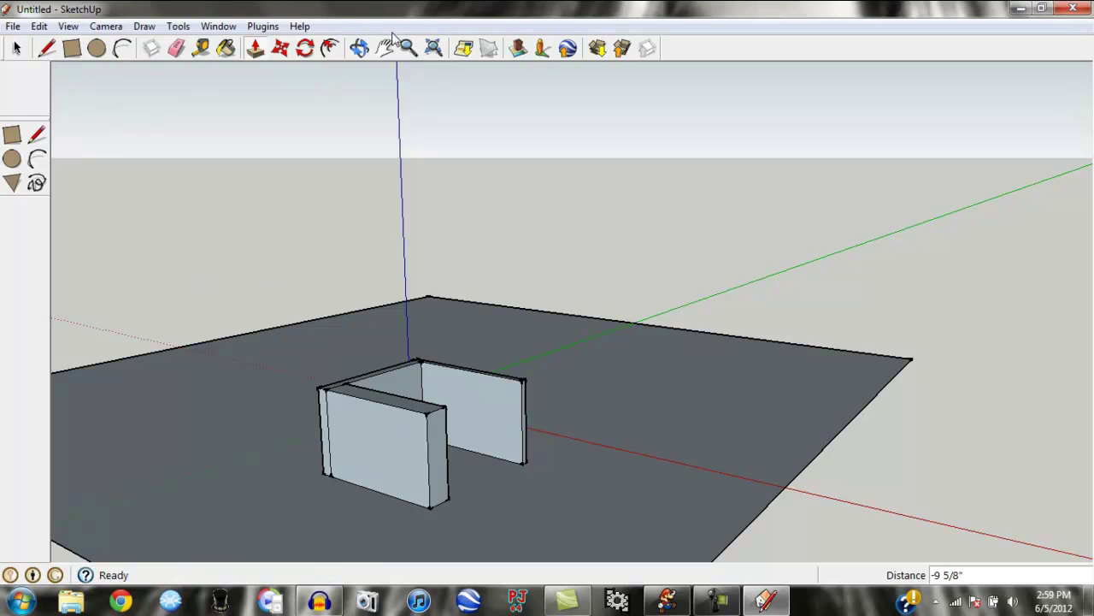
pyautogui.press('z')
pyautogui.moveTo(364, 230); pyautogui.dragTo(379, 144)
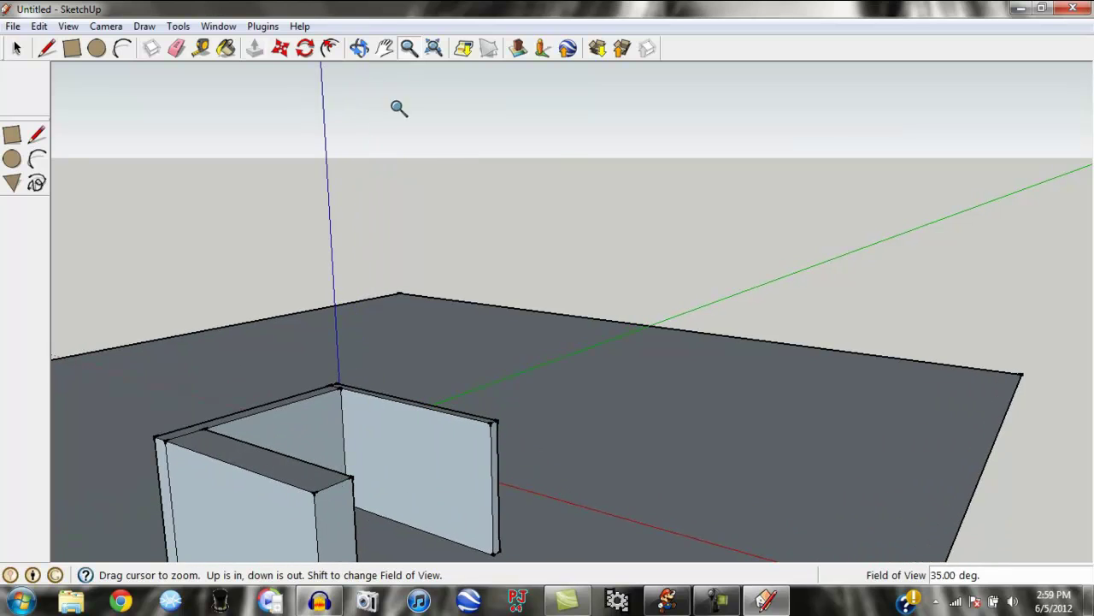
# Draw a front rectangle from the front wall's bottom corner to the side wall's midpoint
pyautogui.click(381, 52)
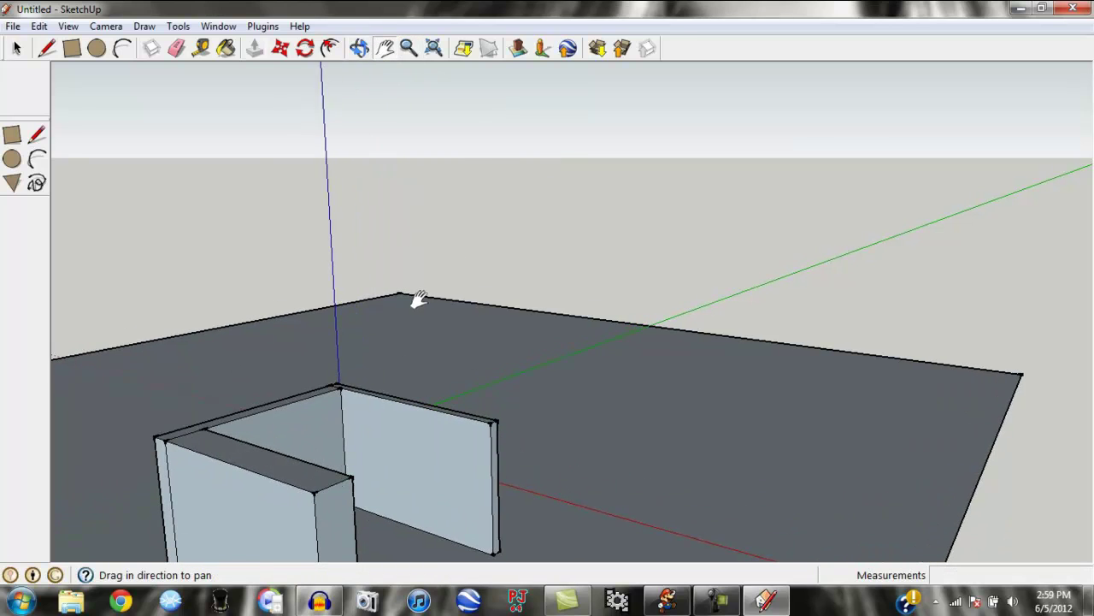
pyautogui.moveTo(416, 298); pyautogui.dragTo(296, 240)
pyautogui.click(359, 48)
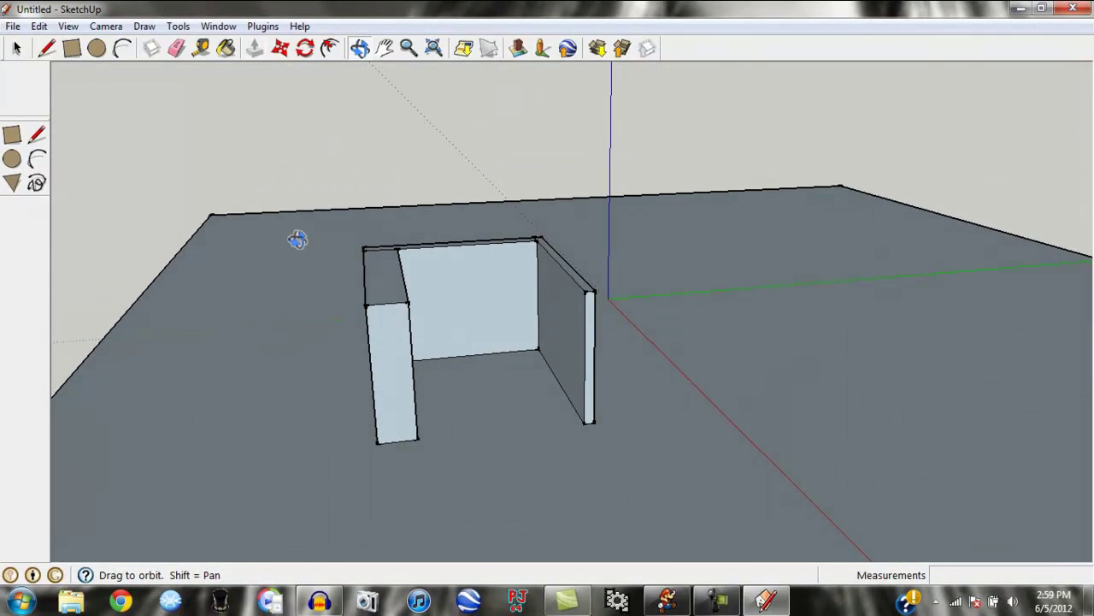
pyautogui.click(72, 48)
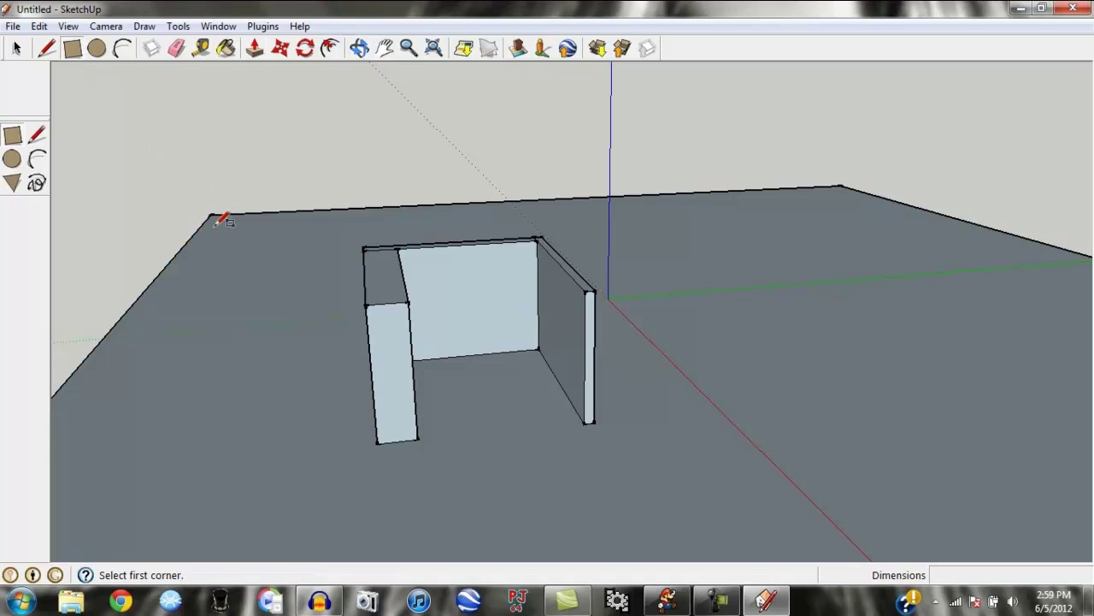
pyautogui.click(417, 440)
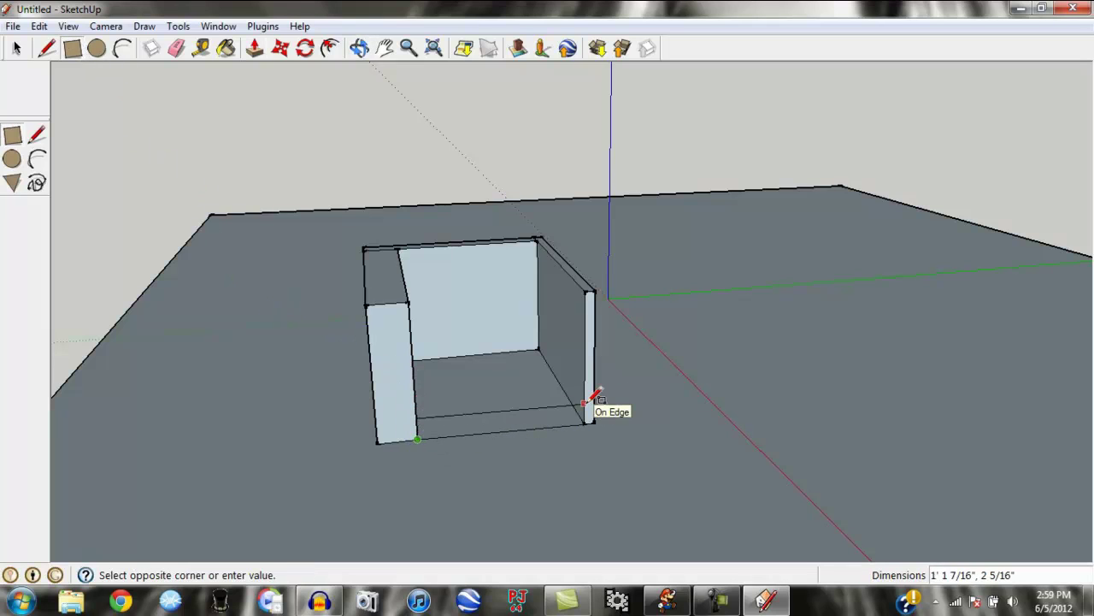
pyautogui.click(586, 359)
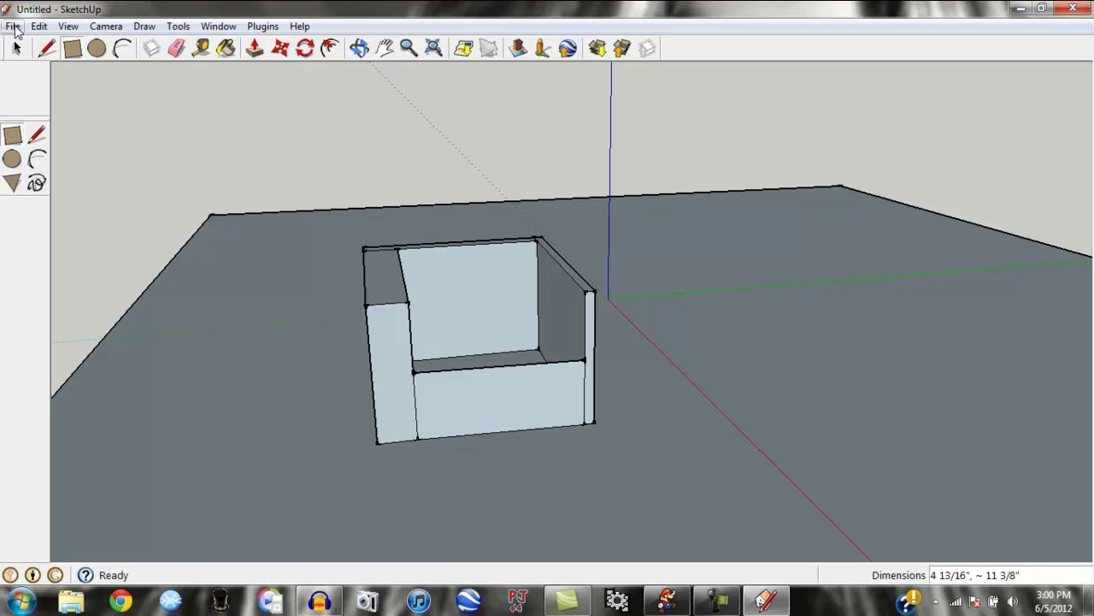
# Undo the front rectangle, then redo it to restore the front face
pyautogui.click(40, 26)
pyautogui.click(40, 47)
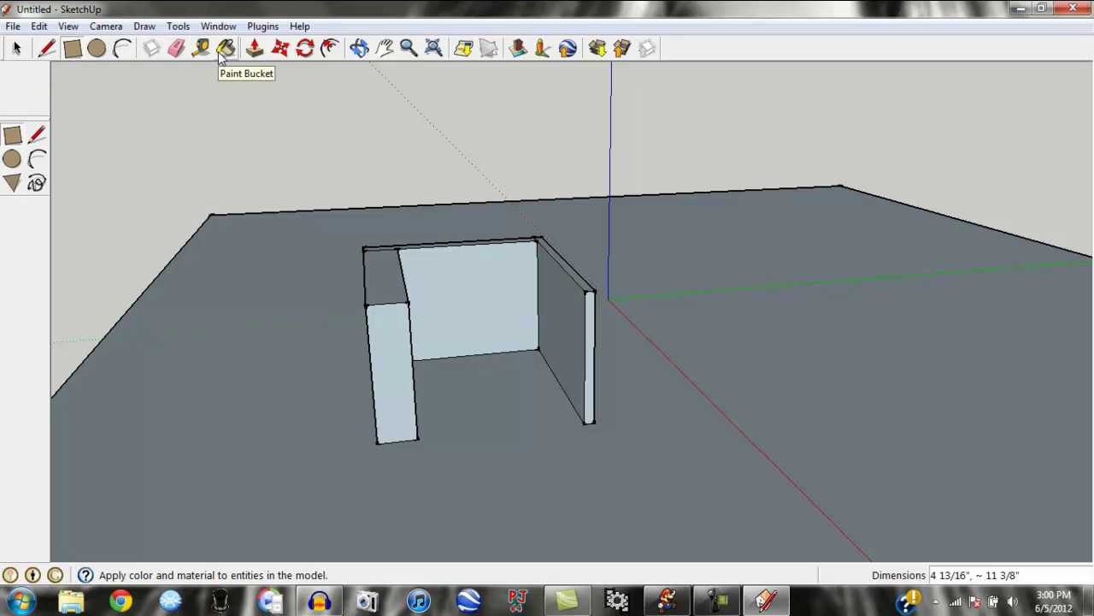
pyautogui.click(39, 25)
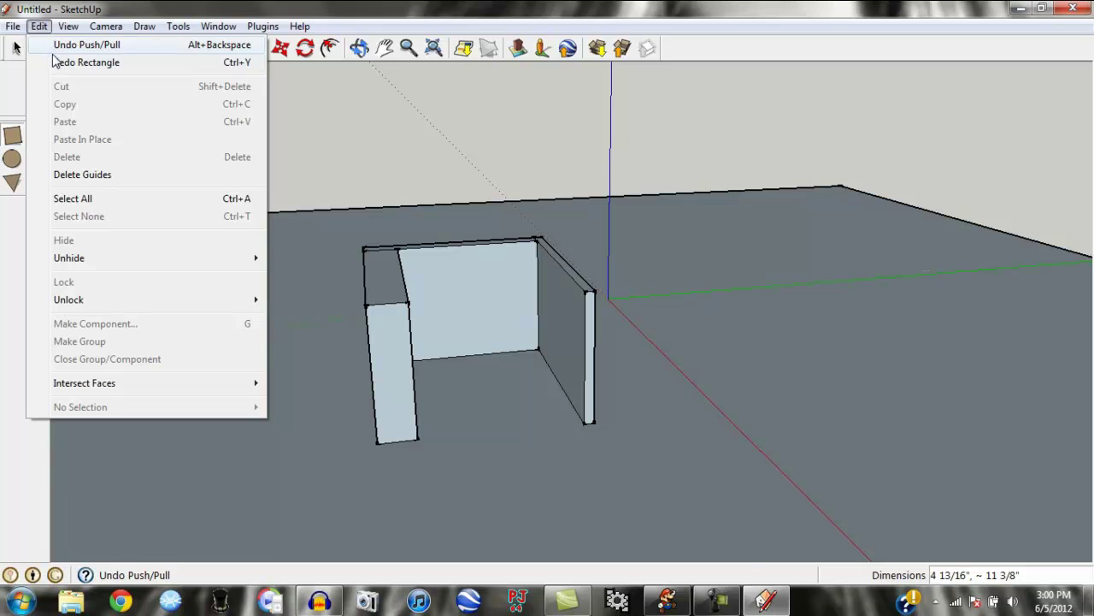
pyautogui.click(77, 61)
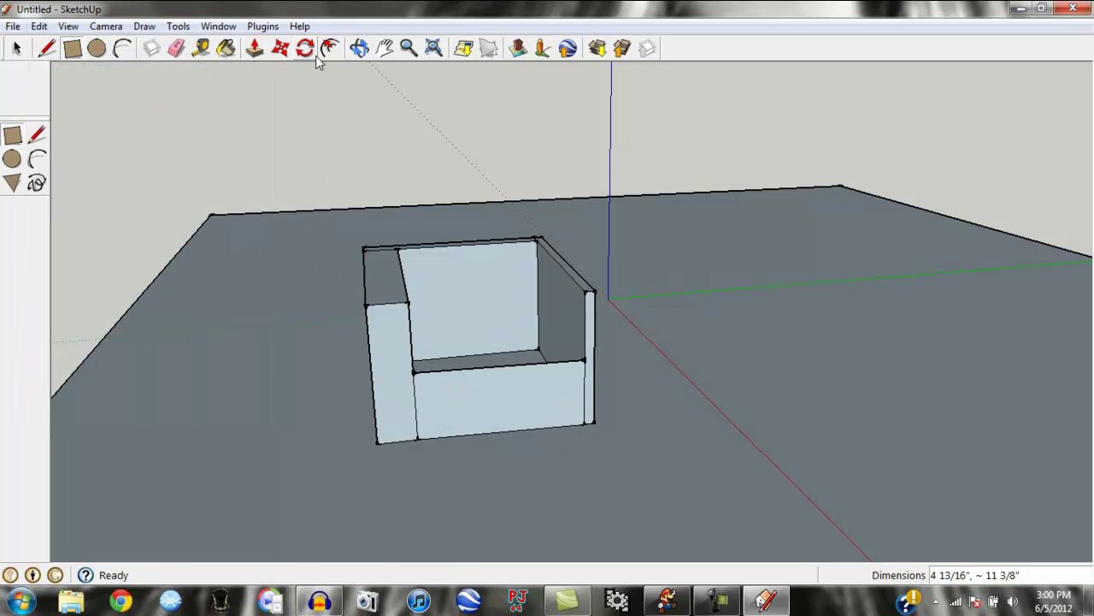
pyautogui.click(359, 48)
pyautogui.moveTo(402, 250); pyautogui.dragTo(348, 402)
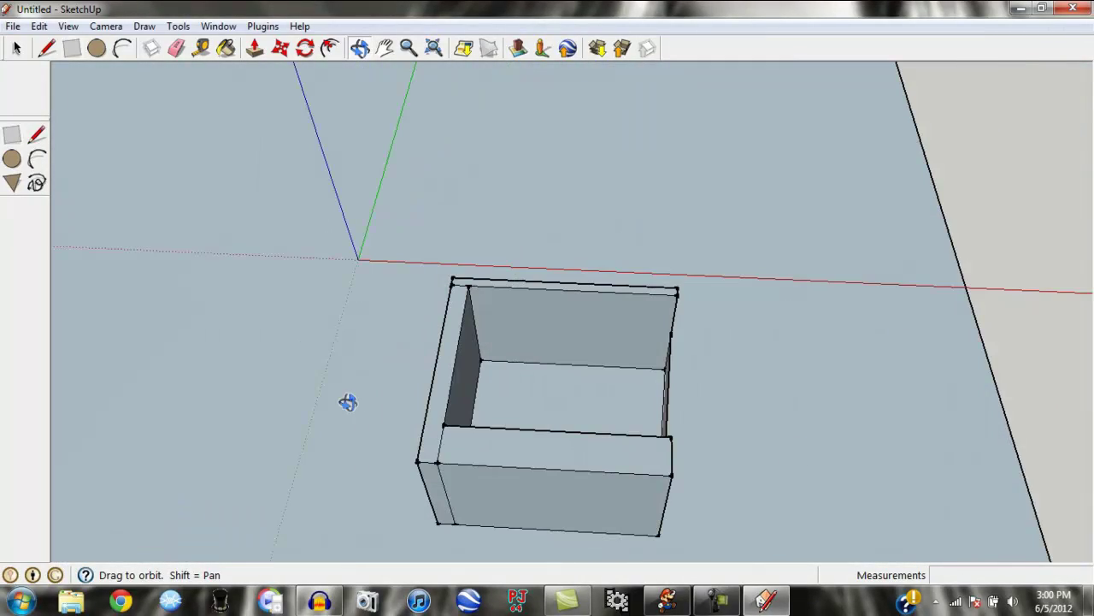
pyautogui.moveTo(437, 401); pyautogui.dragTo(396, 371)
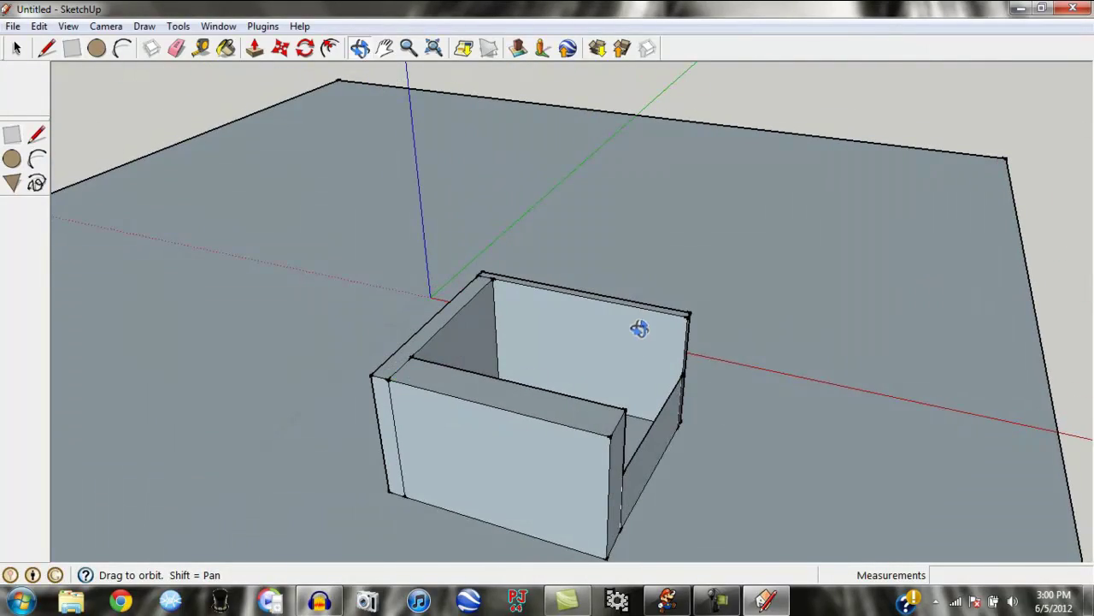
pyautogui.moveTo(639, 328); pyautogui.dragTo(351, 454)
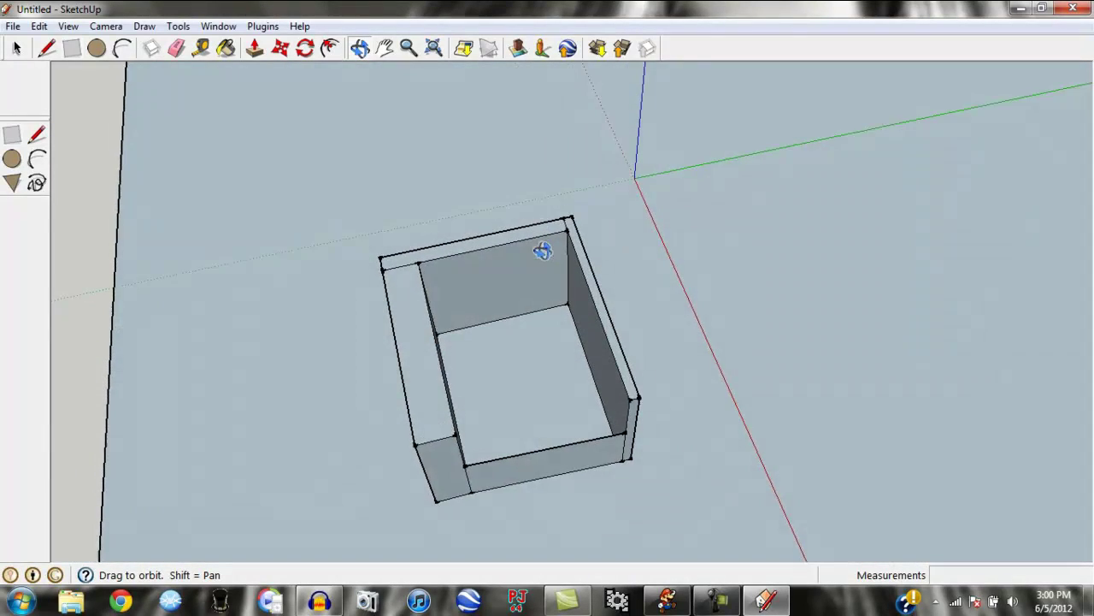
pyautogui.moveTo(542, 249); pyautogui.dragTo(471, 408)
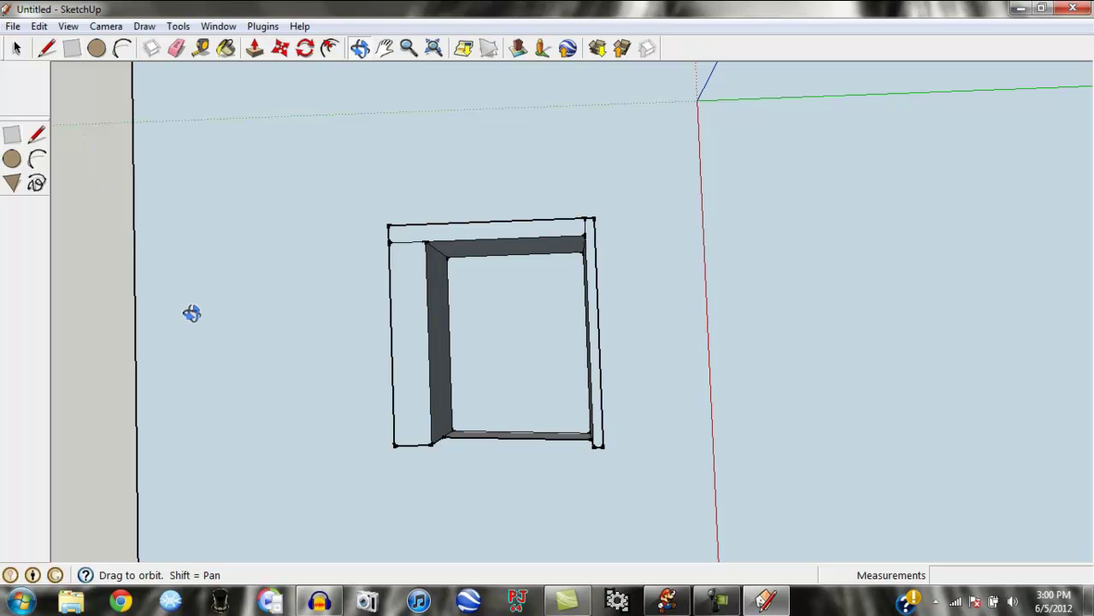
pyautogui.moveTo(191, 313); pyautogui.dragTo(271, 186)
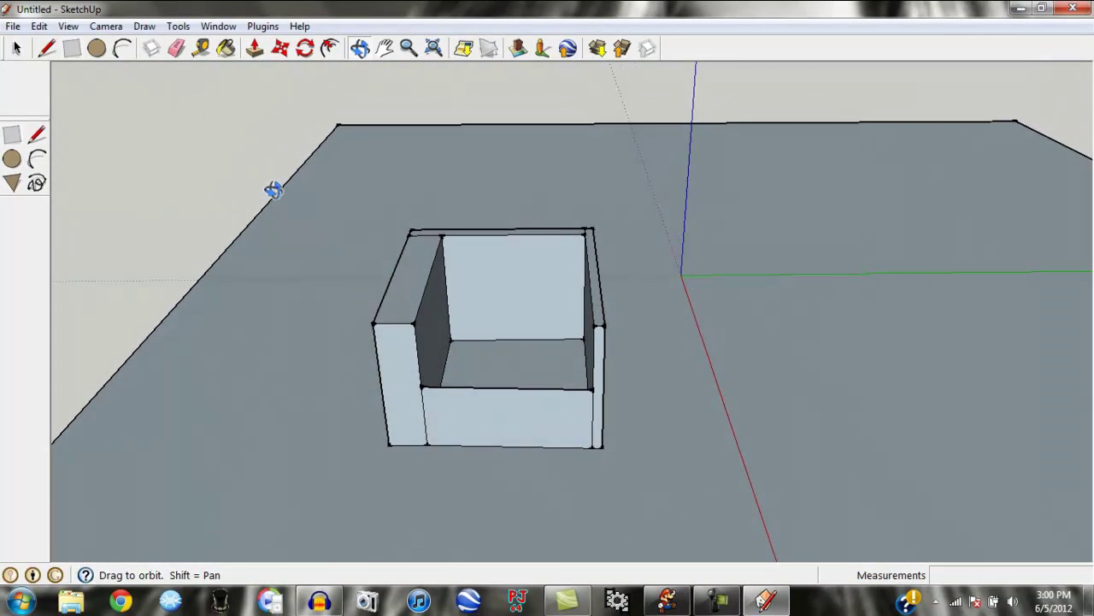
pyautogui.moveTo(320, 371); pyautogui.dragTo(392, 378)
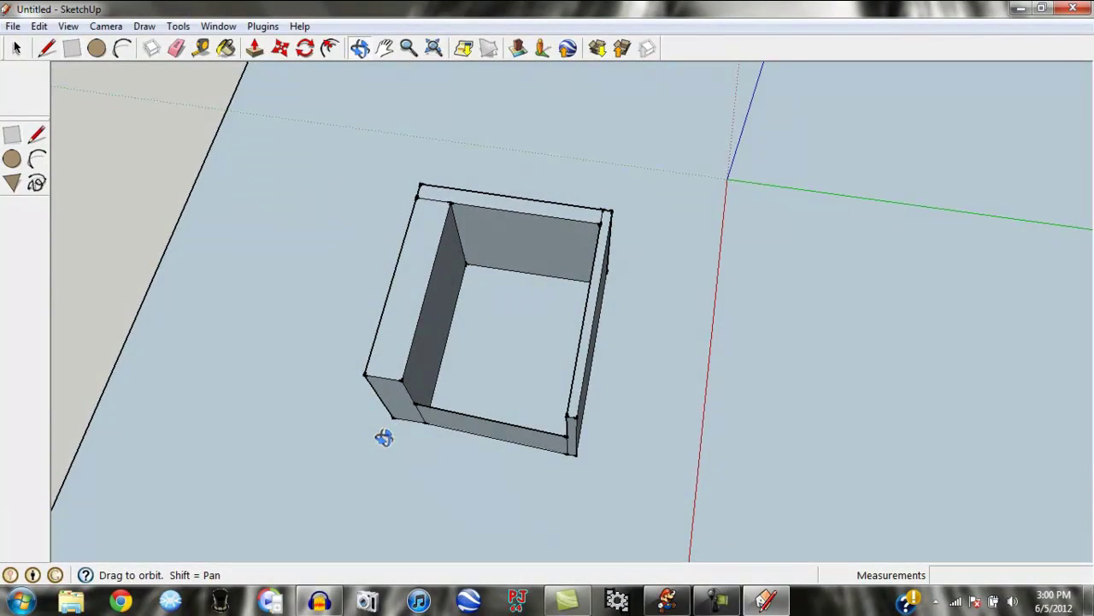
pyautogui.moveTo(345, 337); pyautogui.dragTo(597, 275)
pyautogui.moveTo(564, 355); pyautogui.dragTo(359, 354)
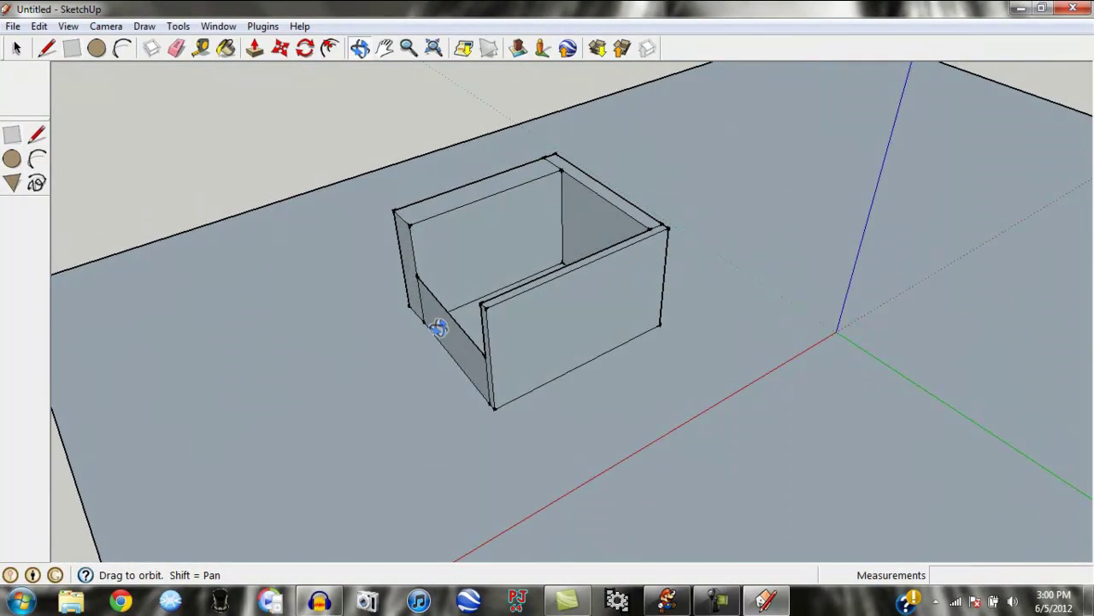
# From a top-down view, window-select all the box's walls and faces
pyautogui.moveTo(438, 329); pyautogui.dragTo(714, 333)
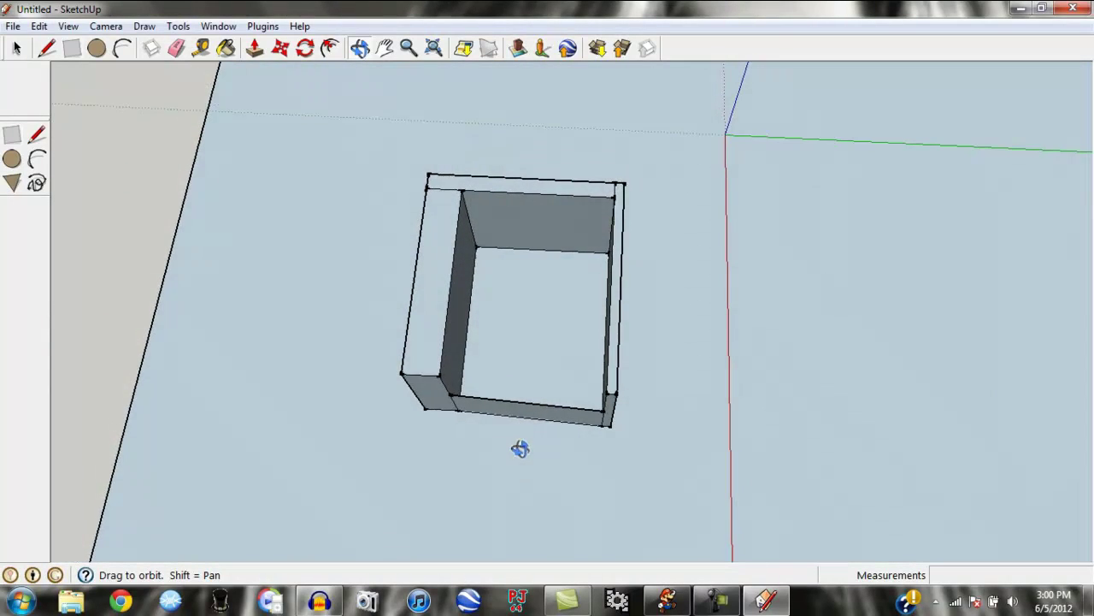
pyautogui.moveTo(519, 448); pyautogui.dragTo(548, 402)
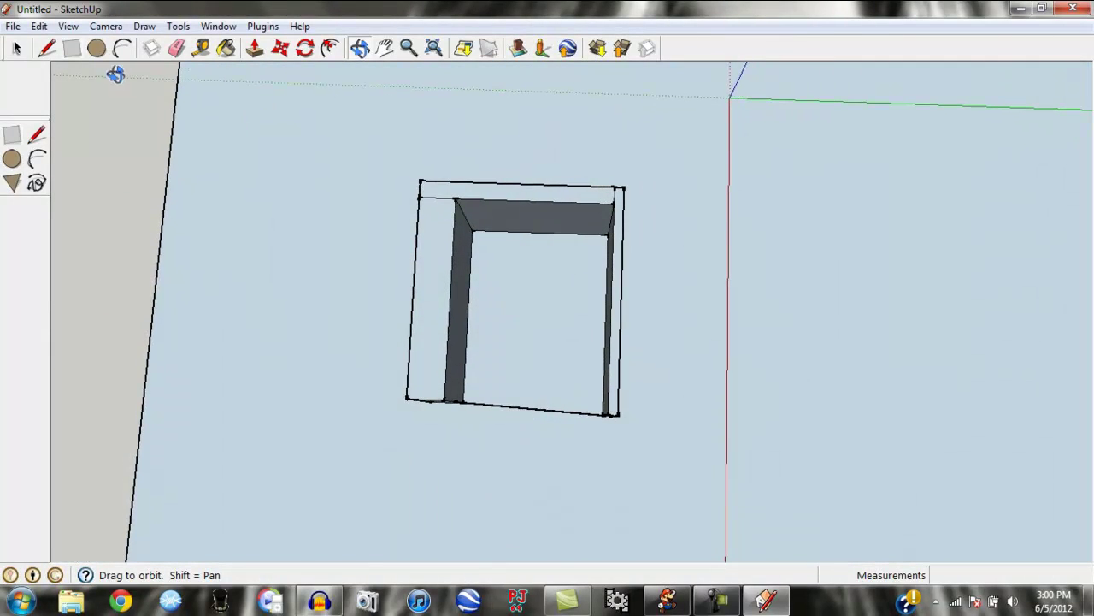
pyautogui.click(19, 48)
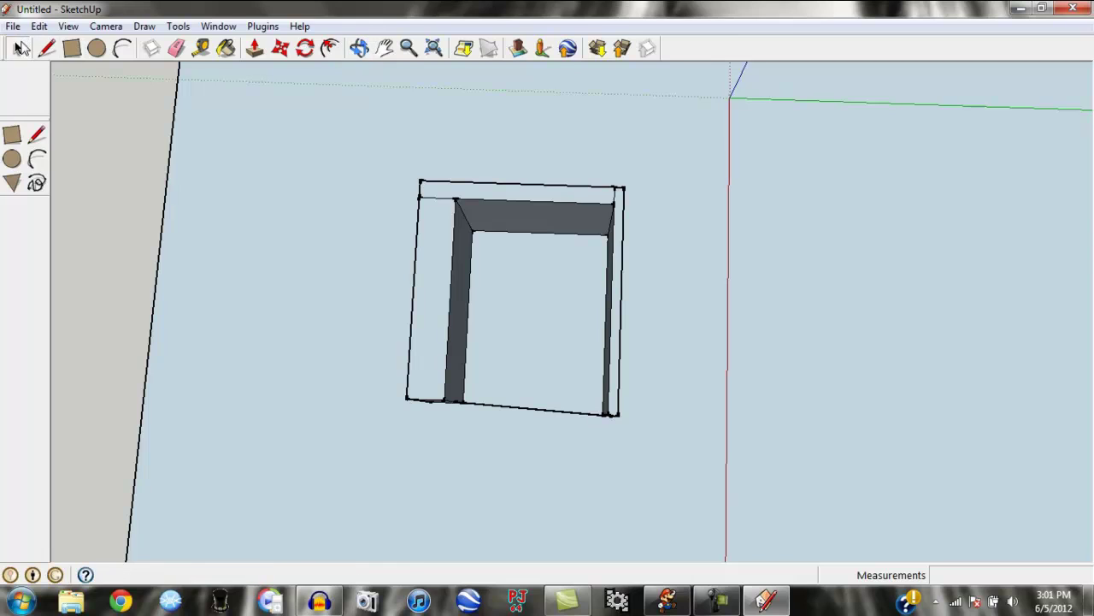
pyautogui.moveTo(376, 126); pyautogui.dragTo(647, 477)
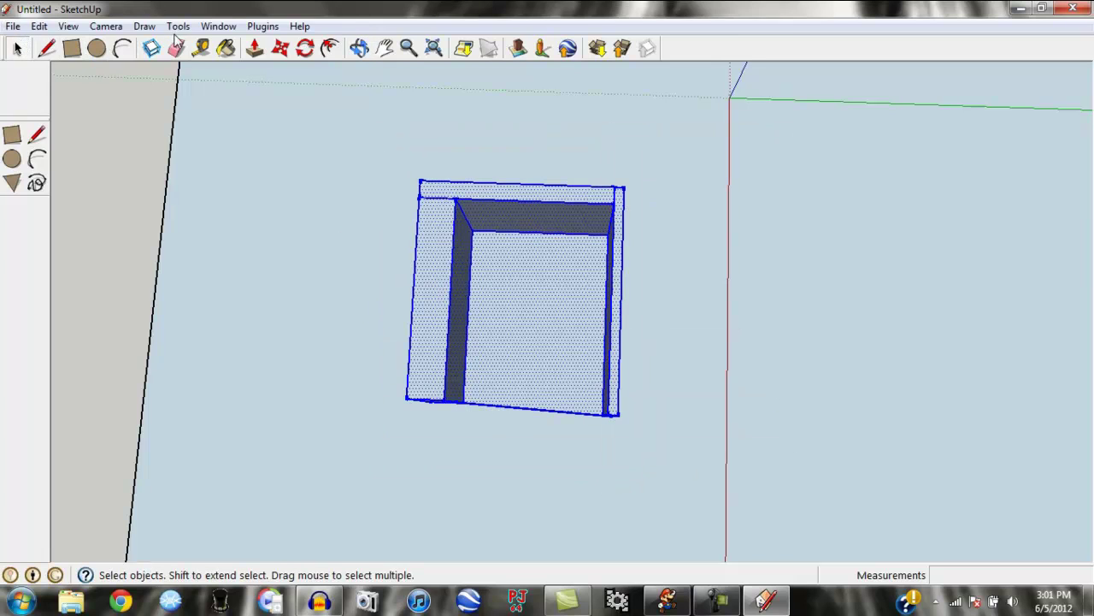
# Start a new material and browse to Mario 64 Edit > Mario64Textures > Part1 for its texture
pyautogui.click(226, 50)
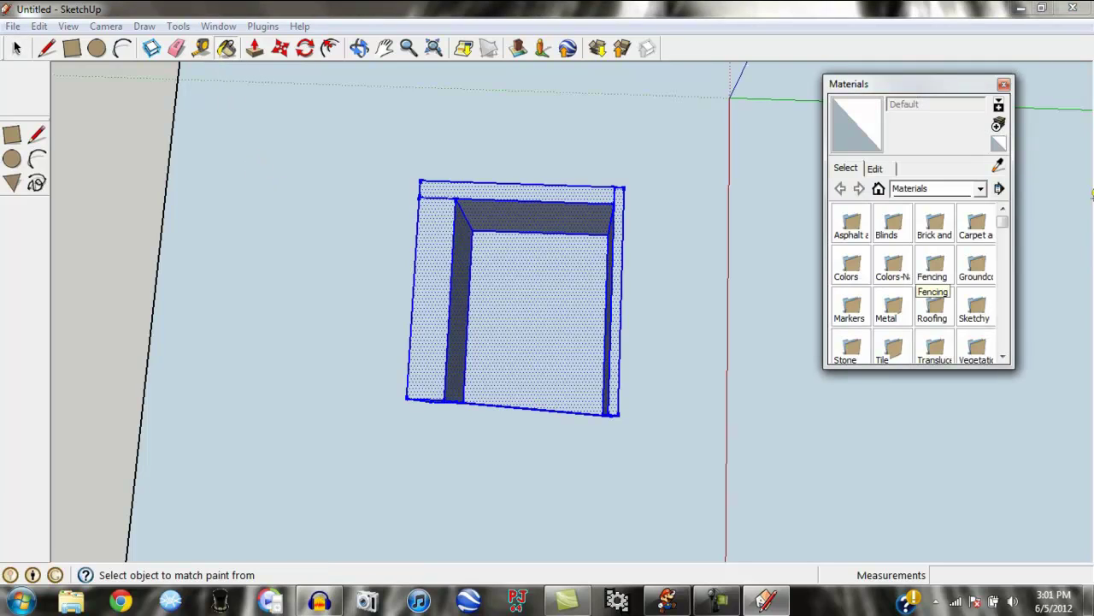
pyautogui.click(998, 125)
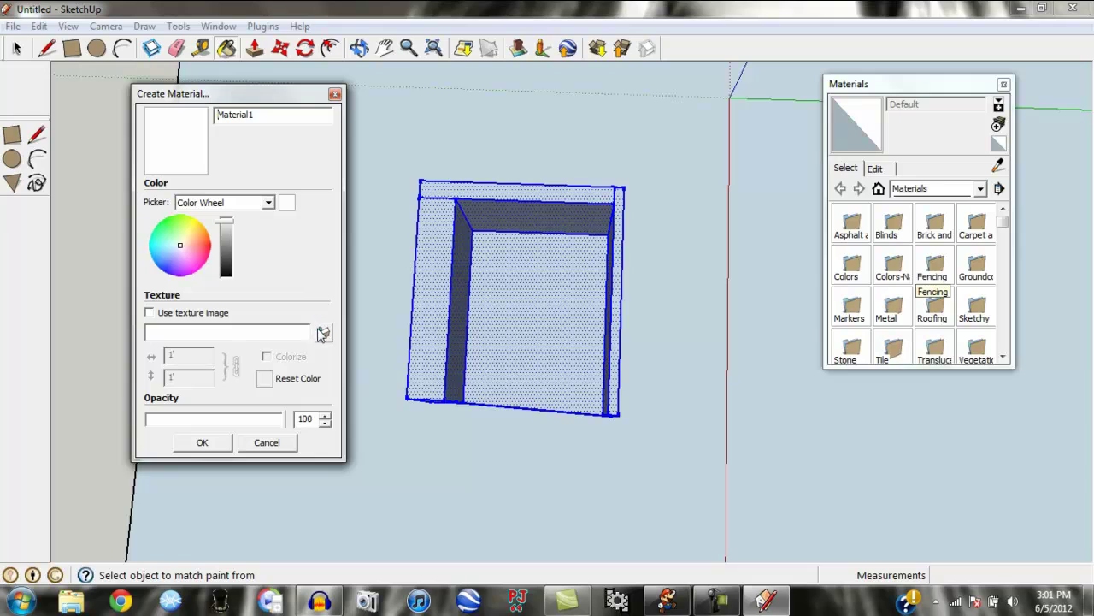
pyautogui.click(324, 332)
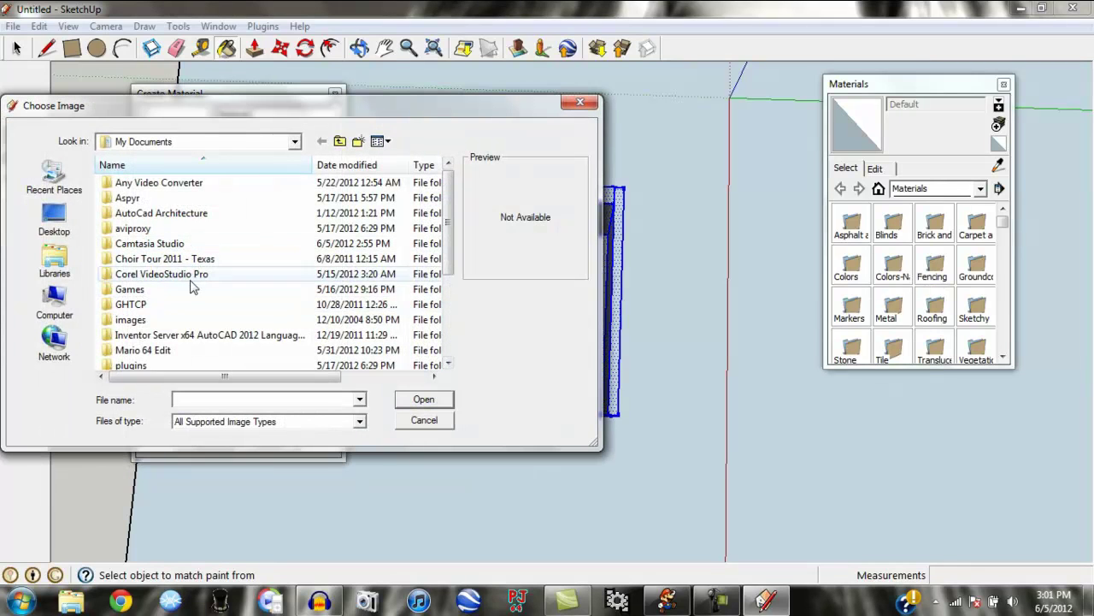
pyautogui.click(193, 354)
pyautogui.doubleClick(192, 352)
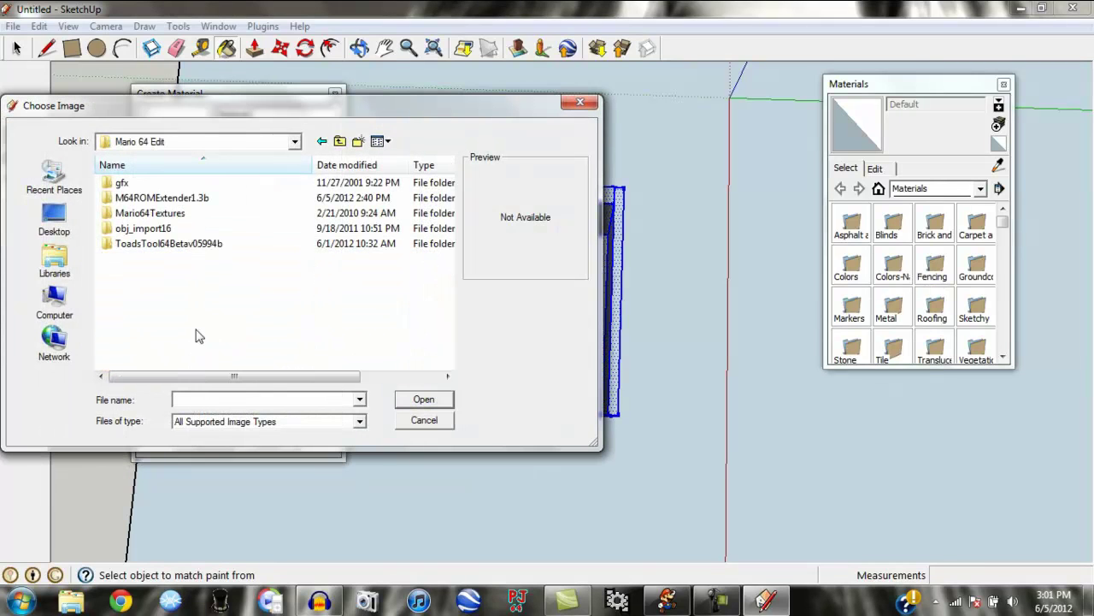
pyautogui.doubleClick(172, 215)
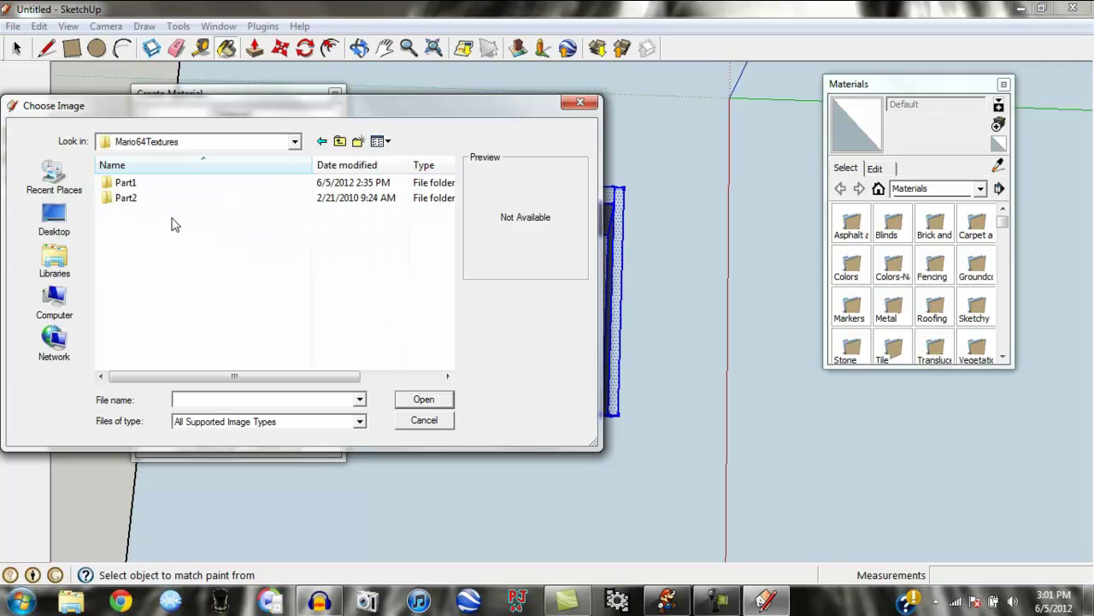
pyautogui.doubleClick(126, 182)
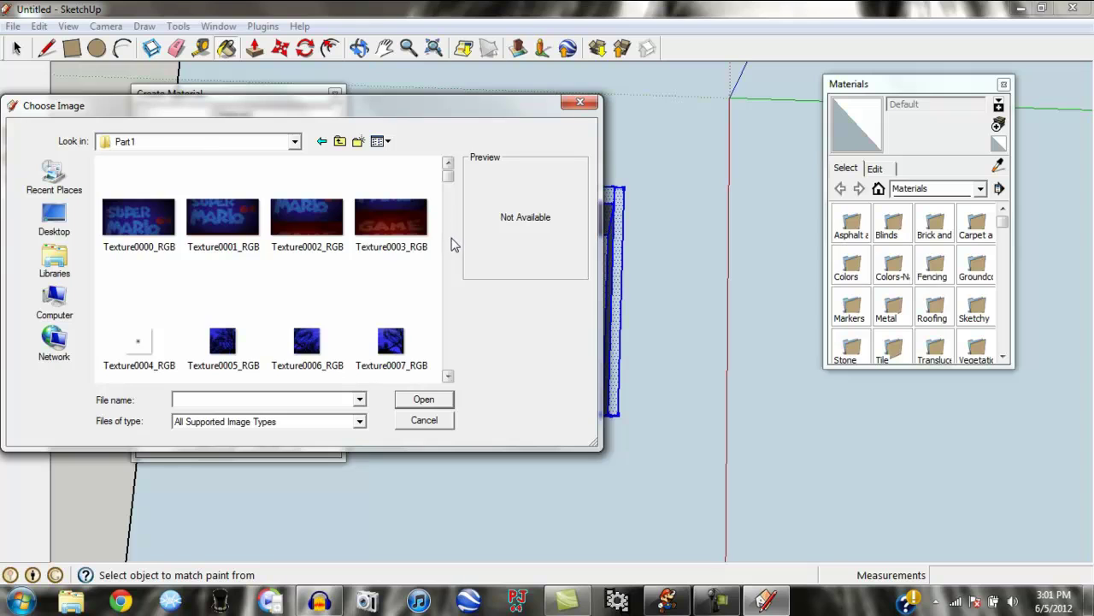
# Load the brick image Texture0105_RGB as the new material's texture
pyautogui.scroll(-10, 452, 242)
pyautogui.scroll(-10, 453, 246)
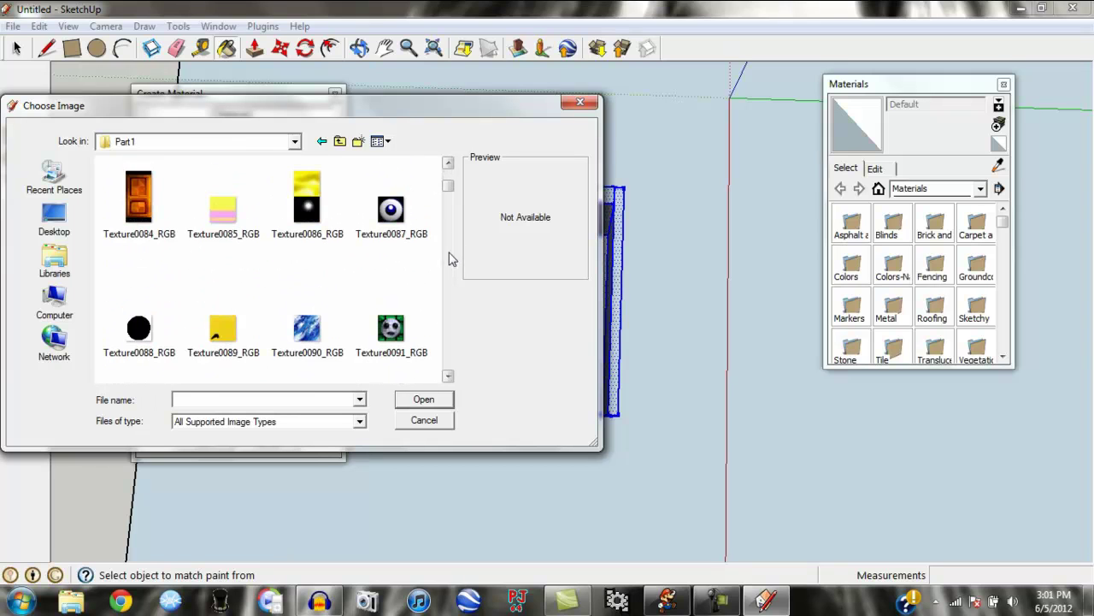
pyautogui.scroll(-2, 452, 259)
pyautogui.scroll(-6, 452, 259)
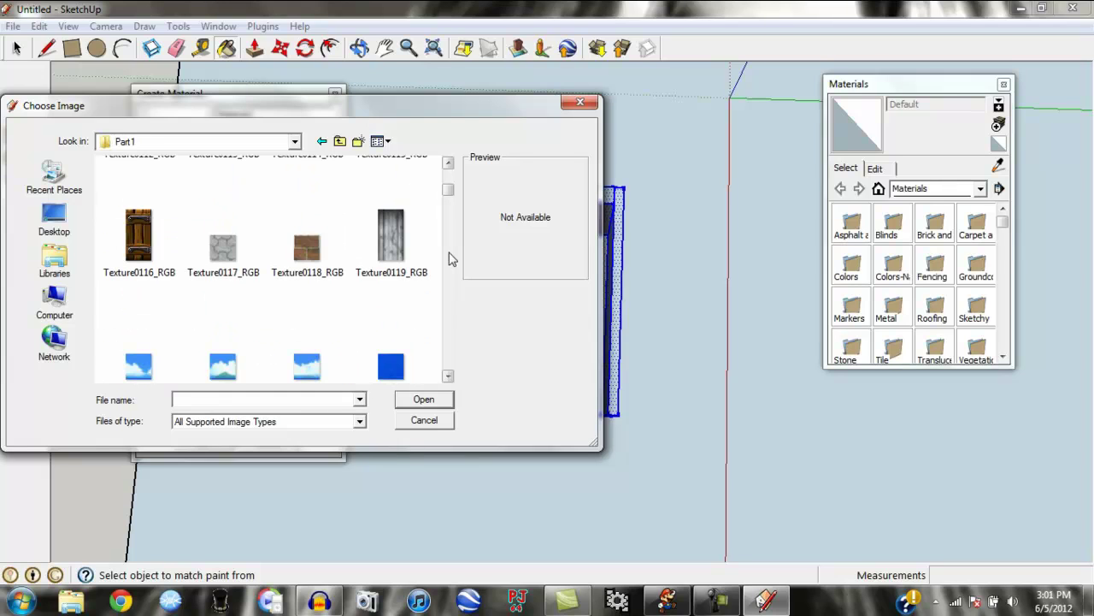
pyautogui.scroll(2, 449, 184)
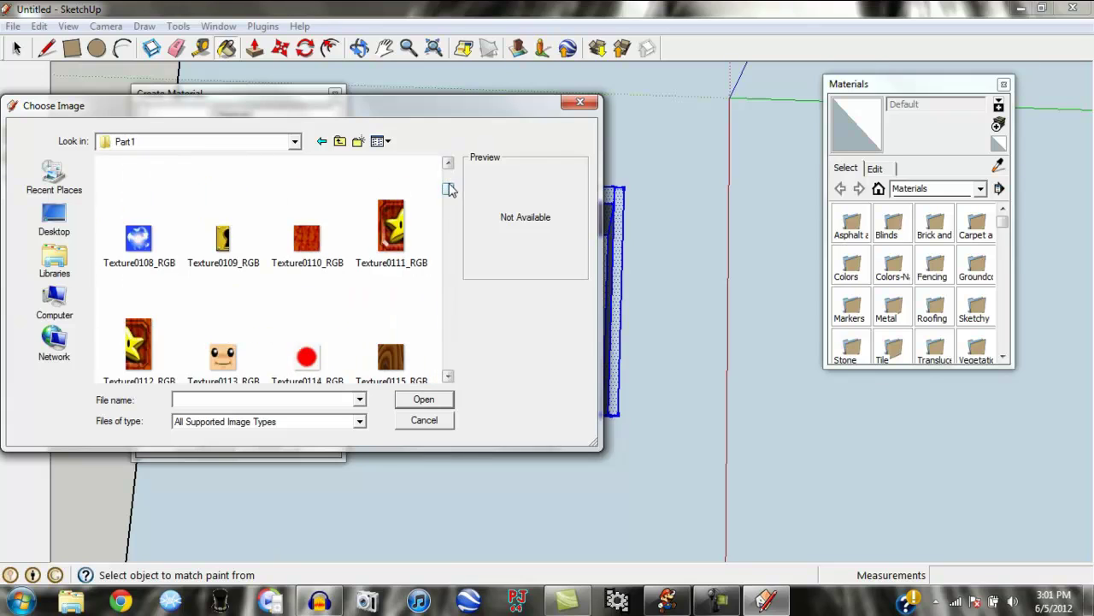
pyautogui.moveTo(449, 189); pyautogui.dragTo(445, 182)
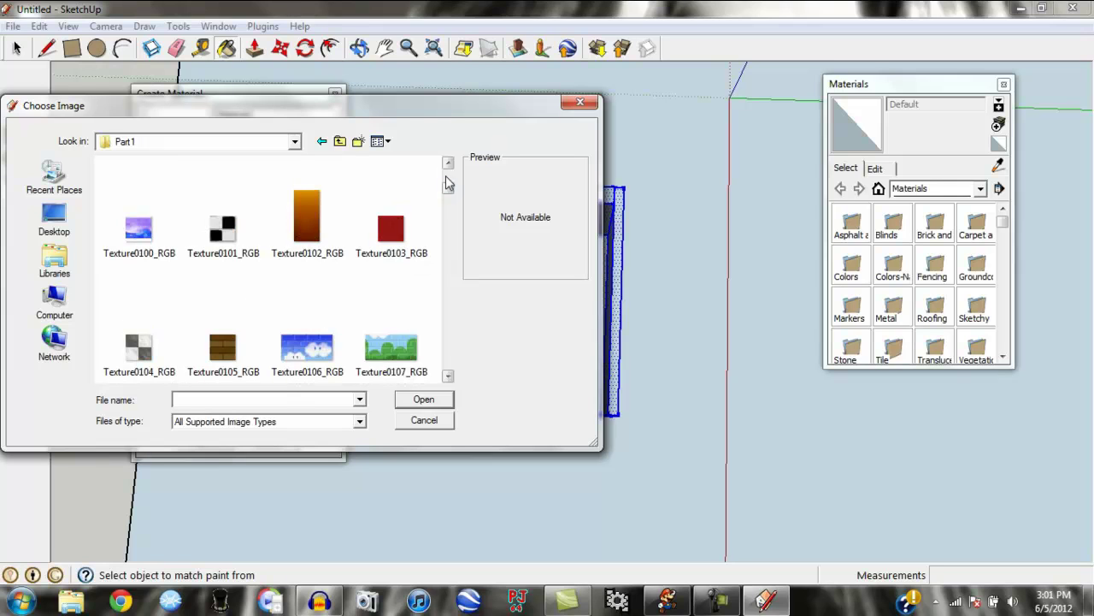
pyautogui.click(230, 359)
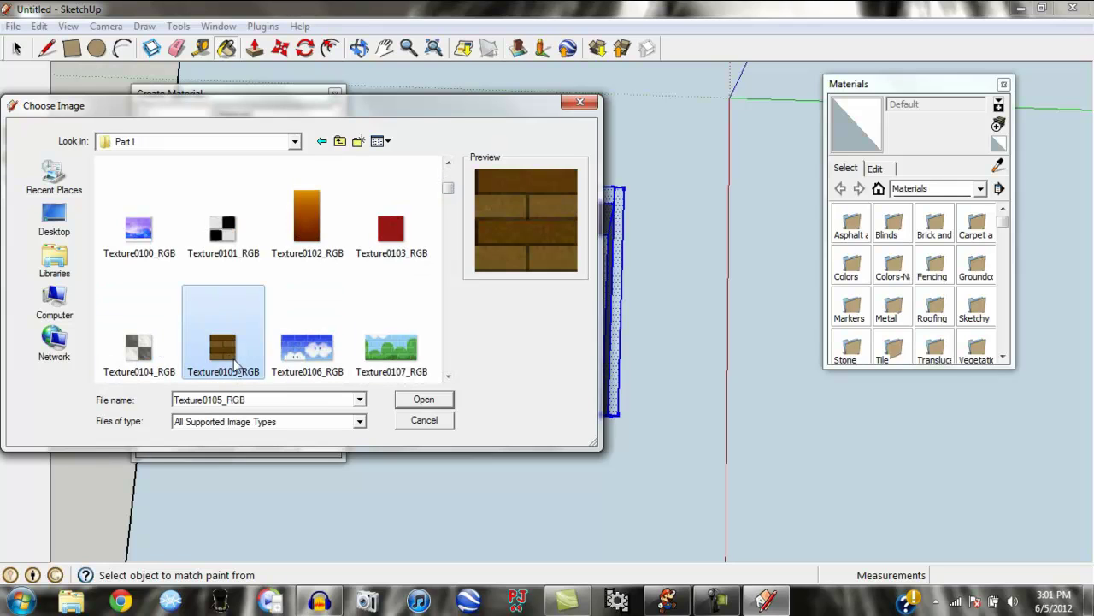
pyautogui.click(424, 399)
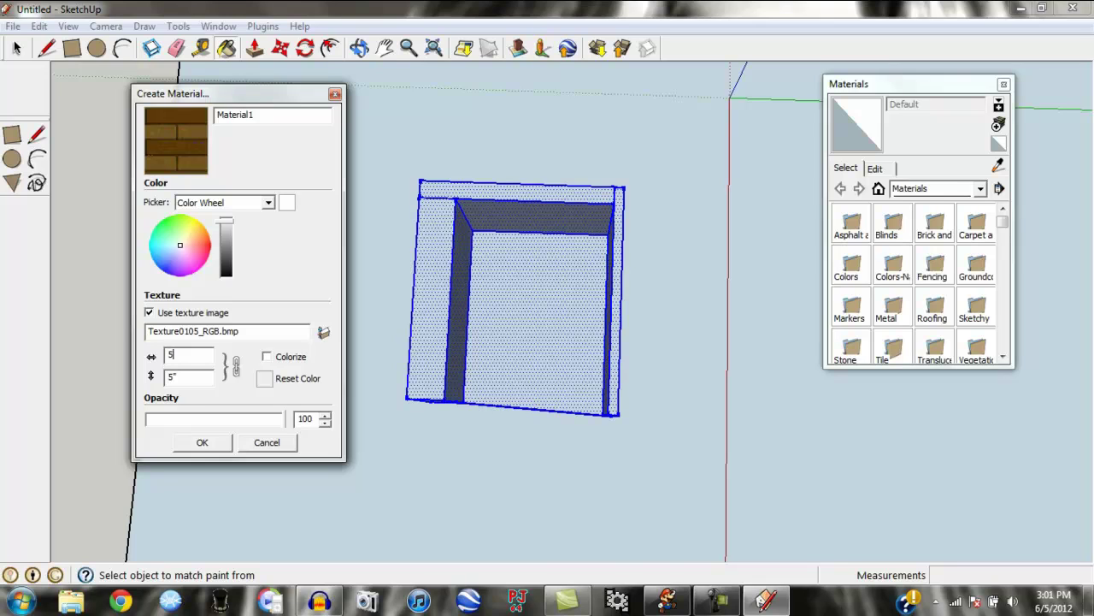
# Confirm Material1 and paint the selected box with the brick texture
pyautogui.click(210, 442)
pyautogui.click(428, 261)
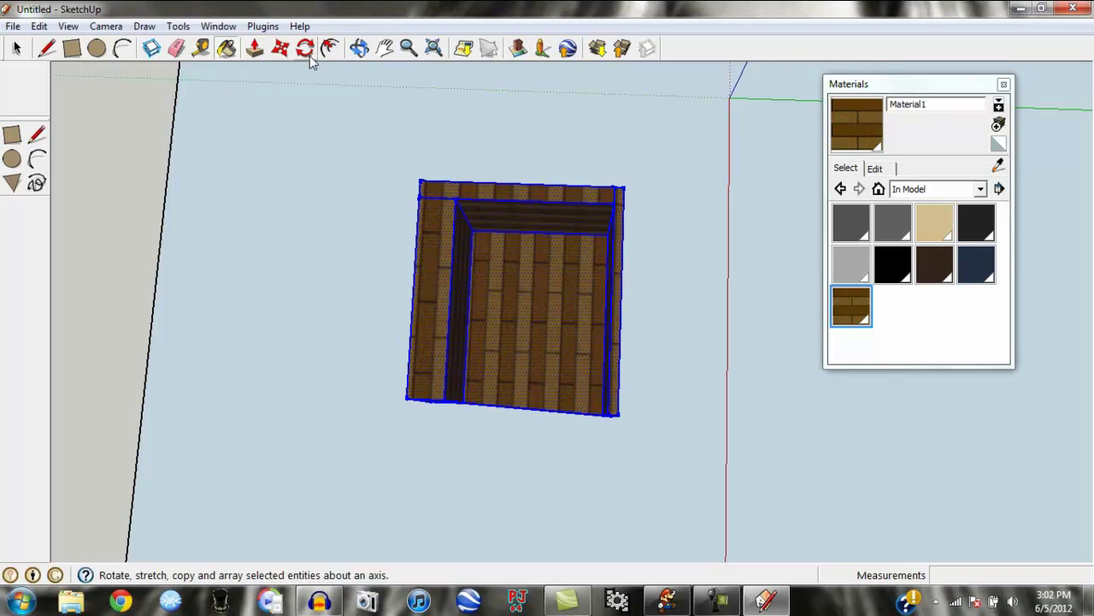
# Orbit around the box to inspect the brick texture on its walls and floor
pyautogui.click(358, 49)
pyautogui.moveTo(519, 355); pyautogui.dragTo(477, 100)
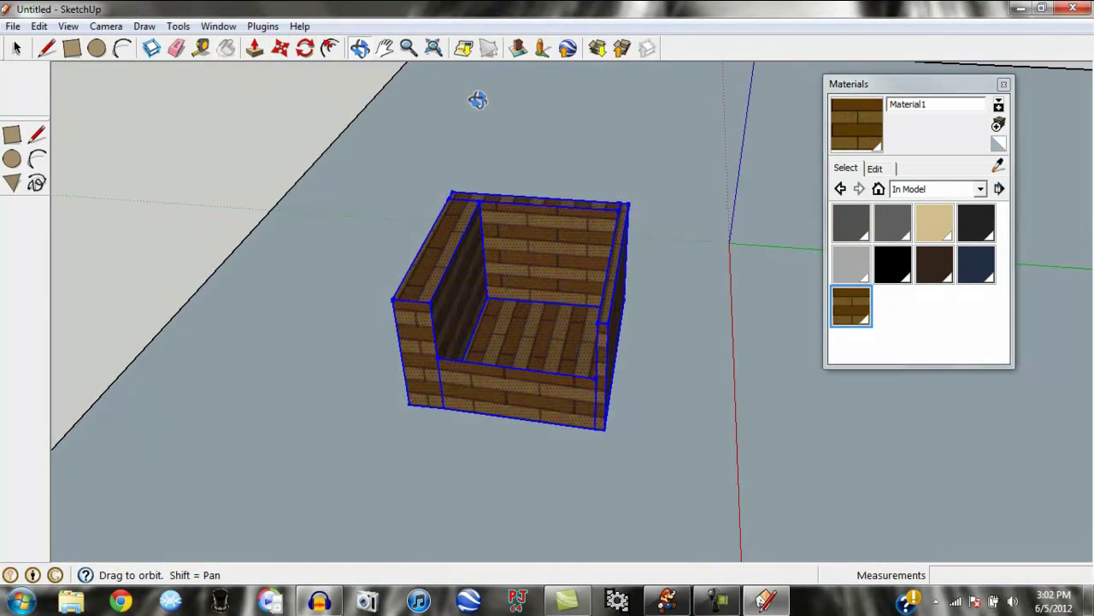
pyautogui.moveTo(471, 319); pyautogui.dragTo(699, 249)
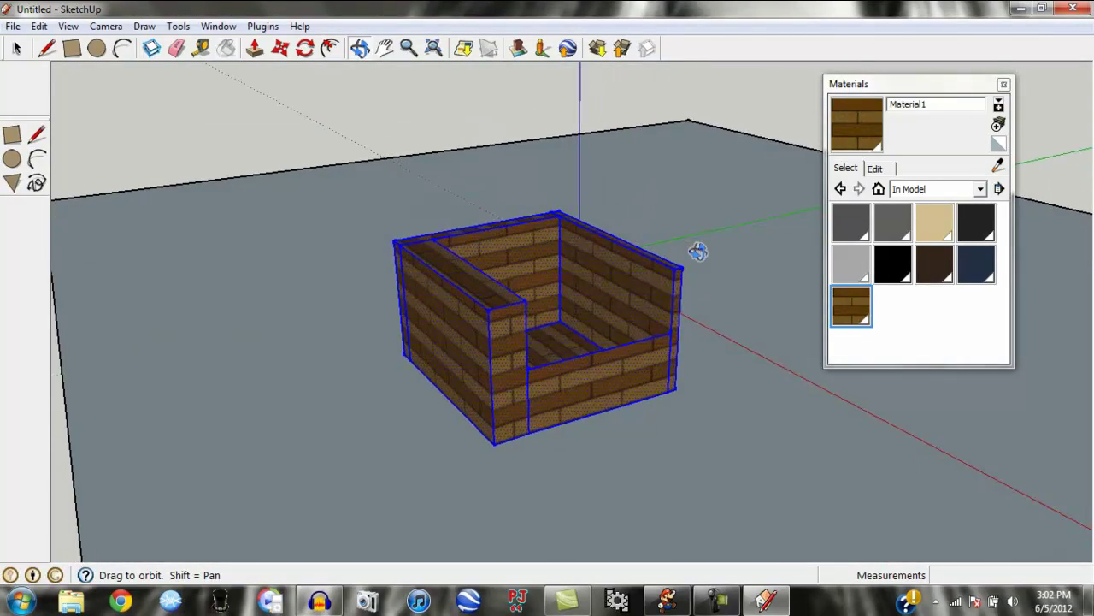
pyautogui.moveTo(363, 325); pyautogui.dragTo(491, 371)
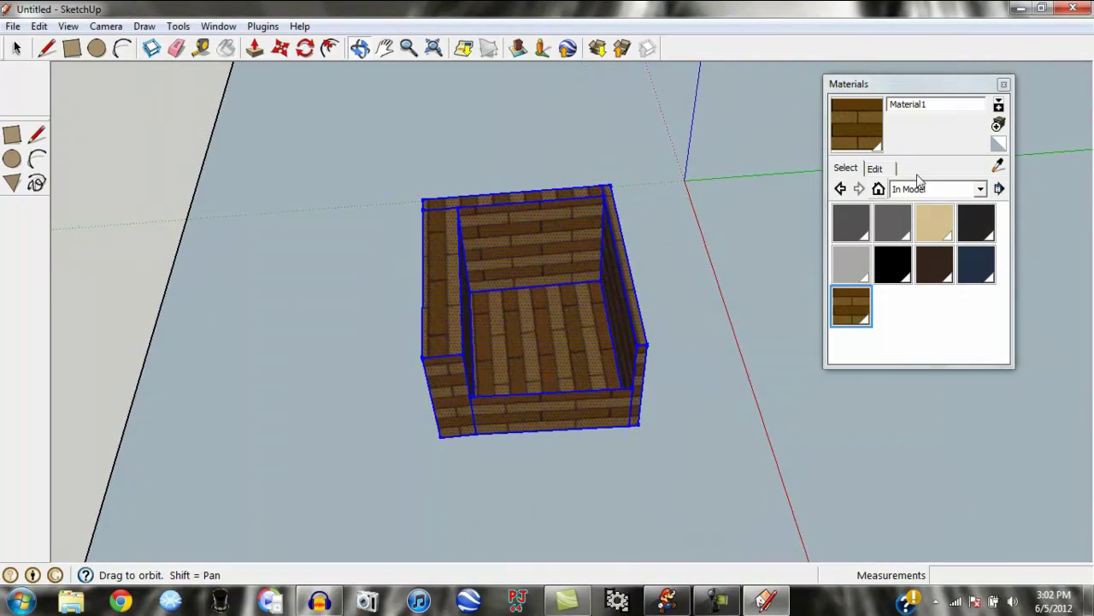
# Resize Material1's brick texture to 3" × 3" so smaller bricks tile the box
pyautogui.click(874, 170)
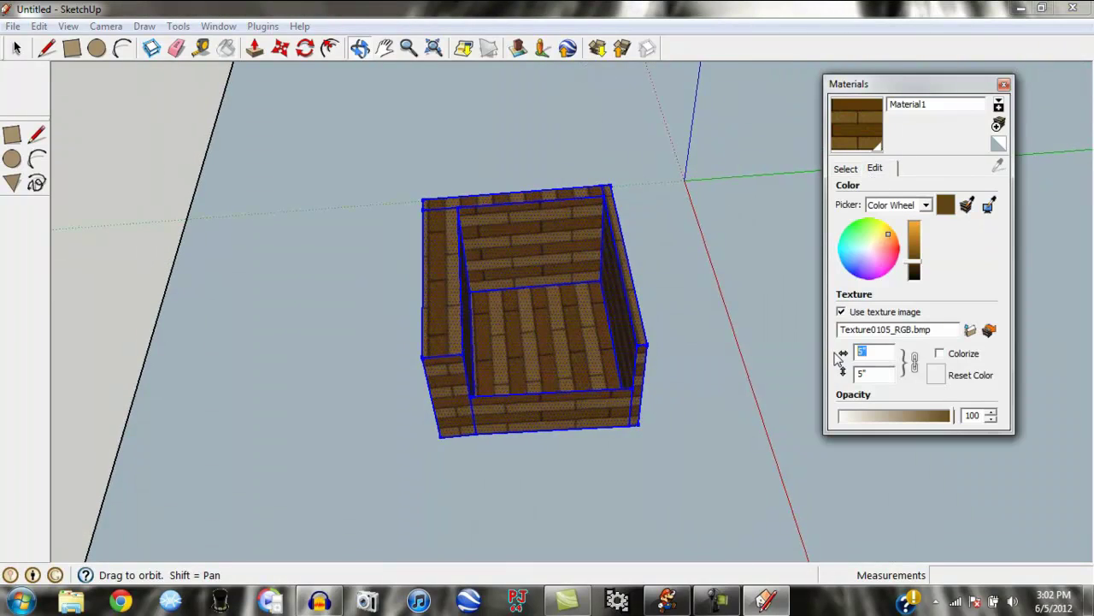
pyautogui.write('4')
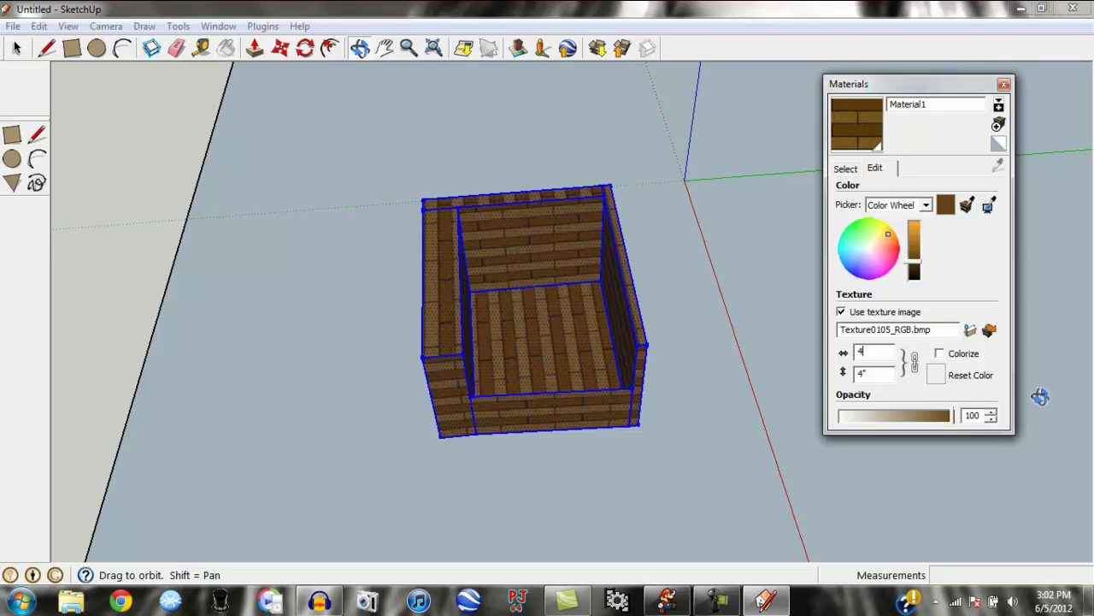
pyautogui.write('3')
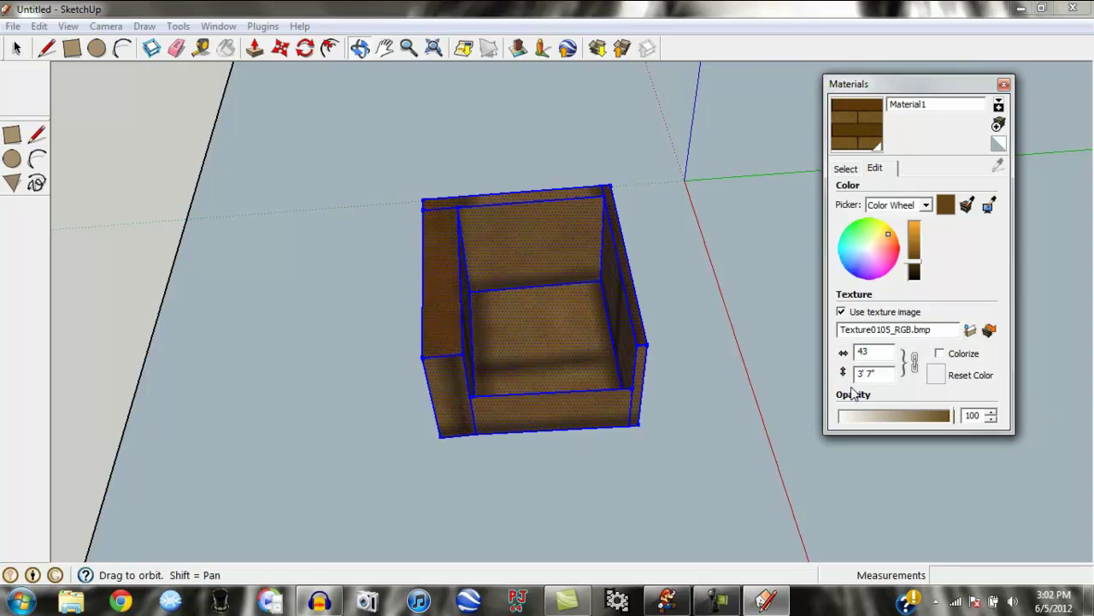
pyautogui.press('BackSpace')
pyautogui.write('3')
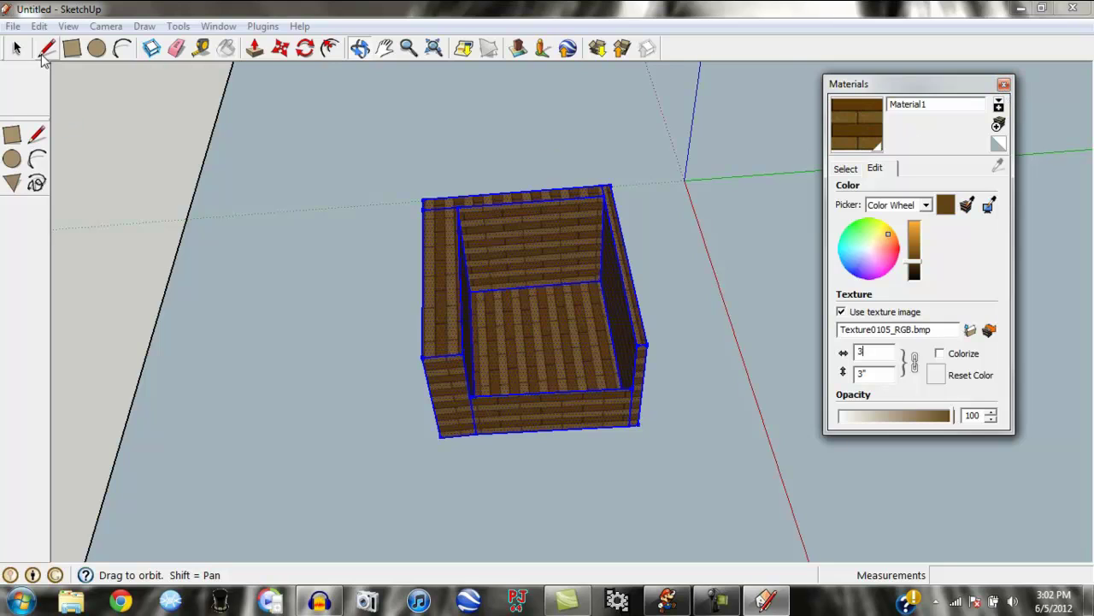
pyautogui.click(227, 48)
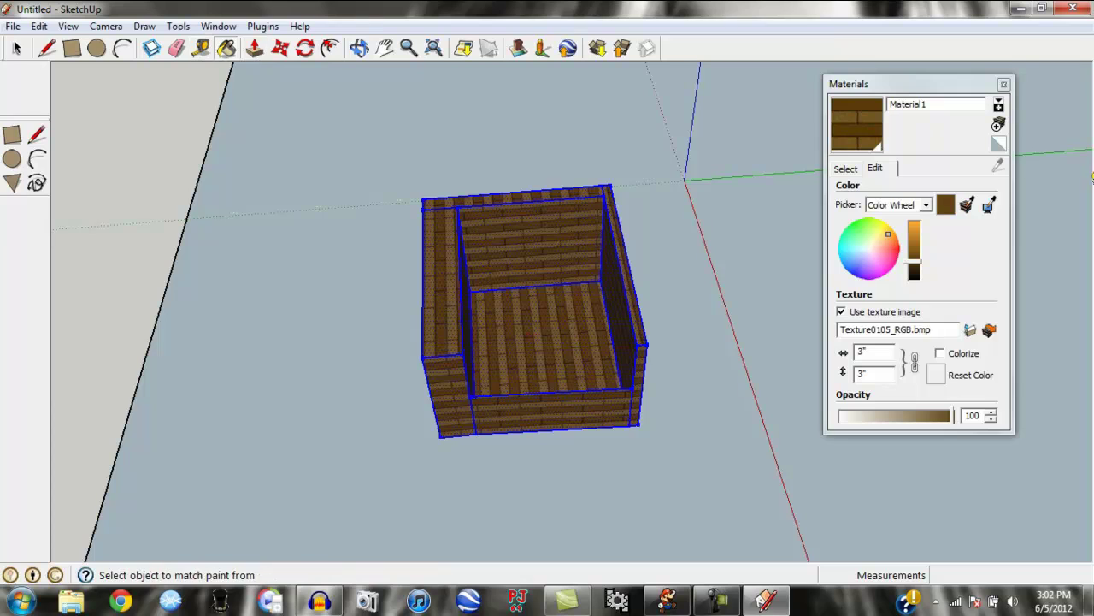
pyautogui.click(17, 48)
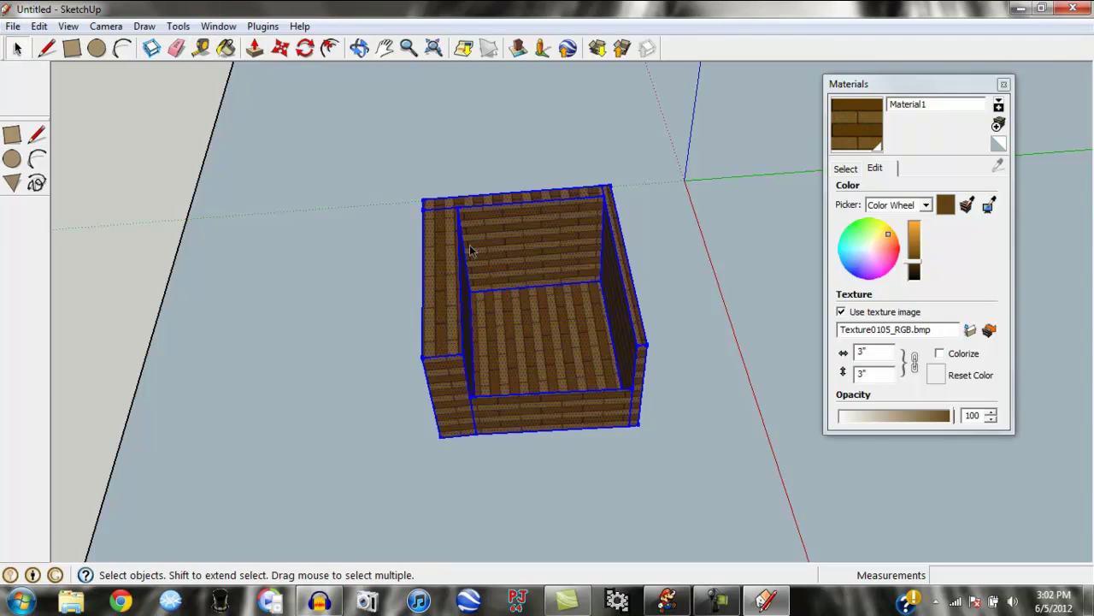
# Create Material2 from the Texture0140_RGB.bmp green grass image at 6" × 6"
pyautogui.click(740, 254)
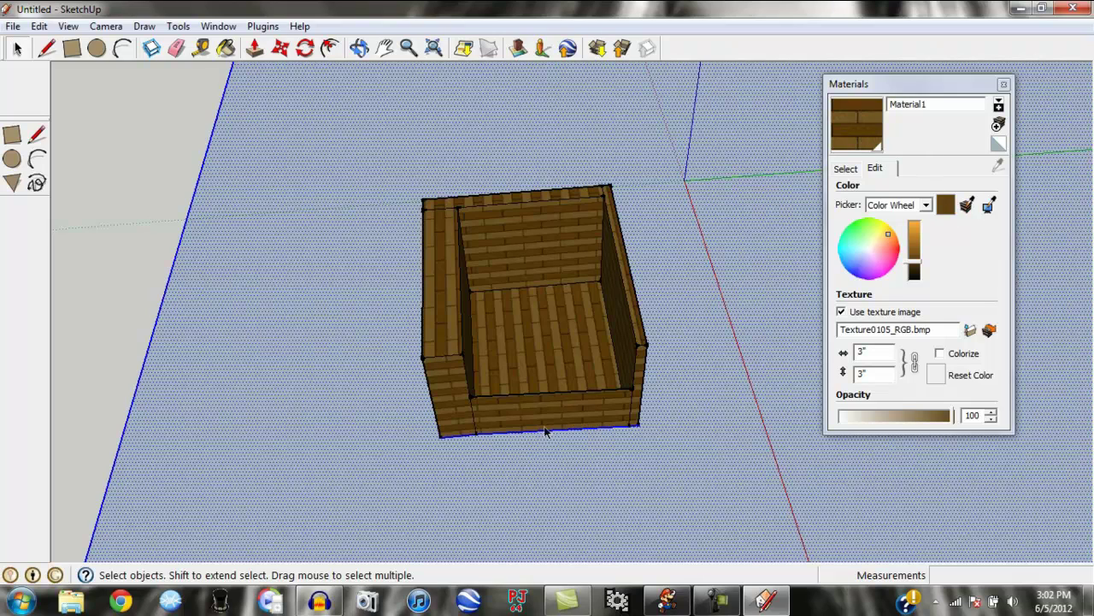
pyautogui.click(998, 125)
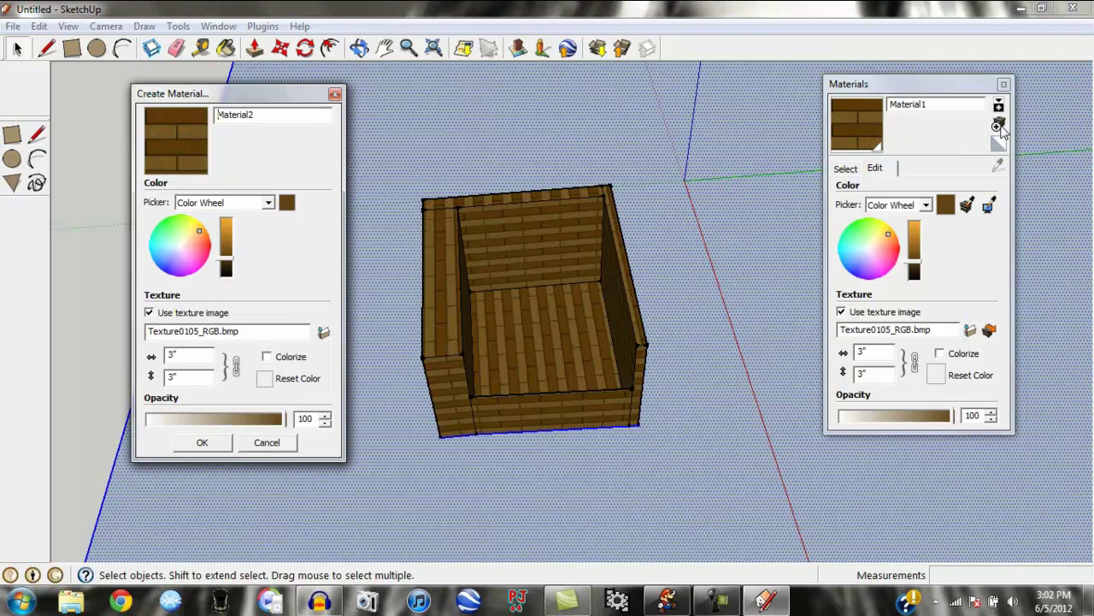
pyautogui.click(323, 334)
pyautogui.scroll(-2, 440, 314)
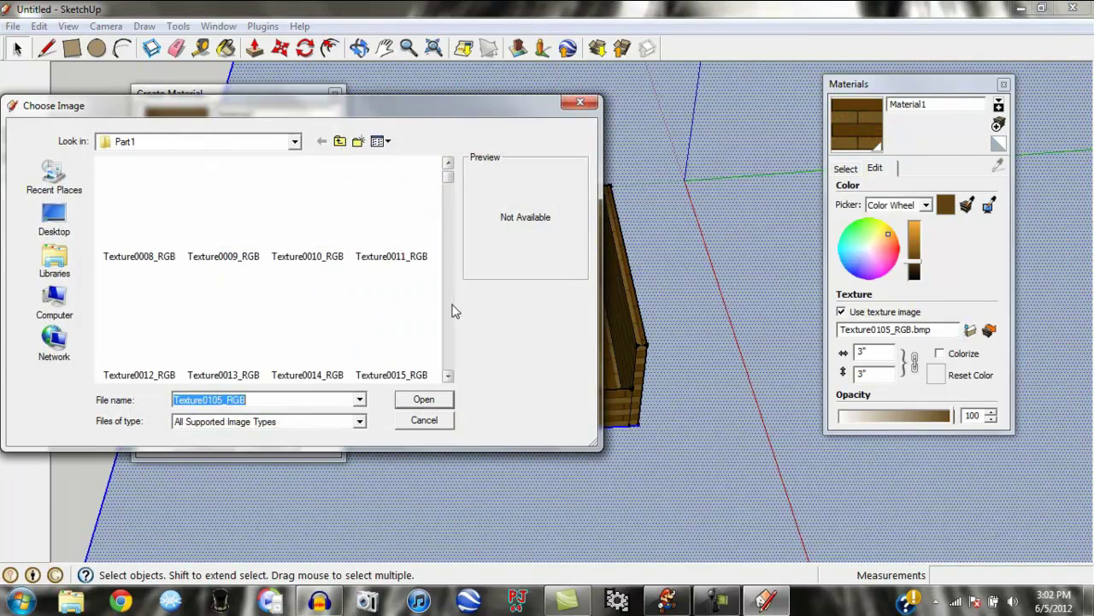
pyautogui.scroll(-10, 454, 311)
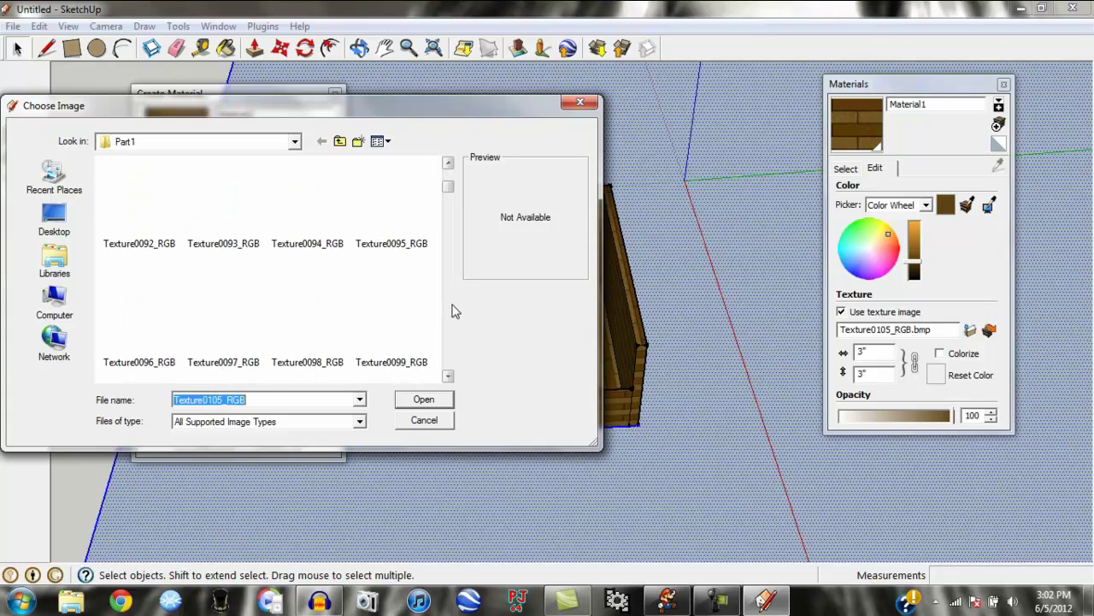
pyautogui.scroll(-3, 454, 311)
pyautogui.scroll(-3, 454, 311)
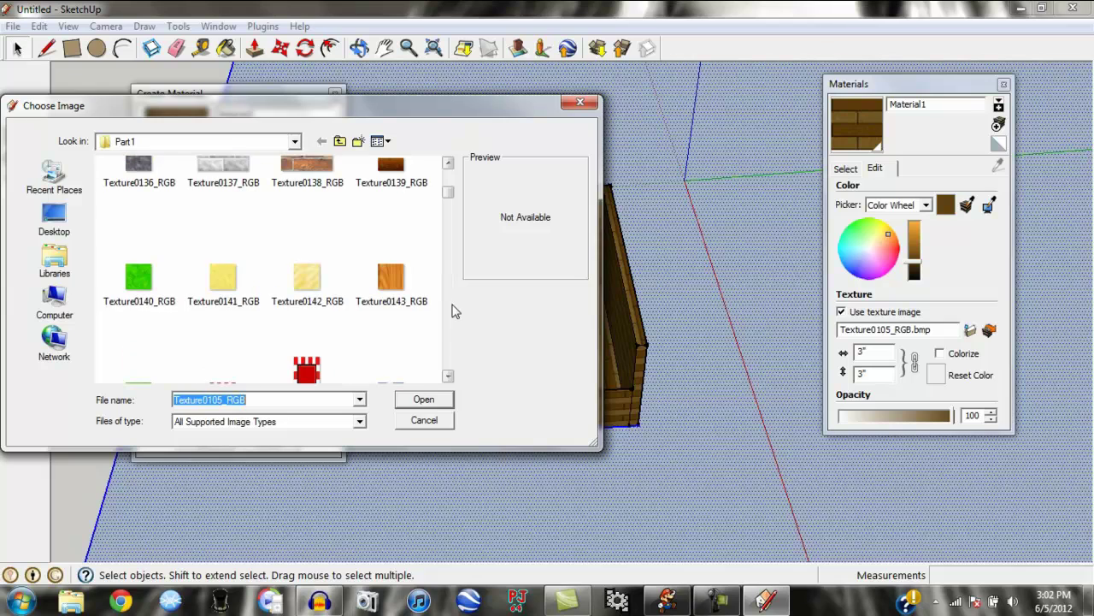
pyautogui.click(160, 275)
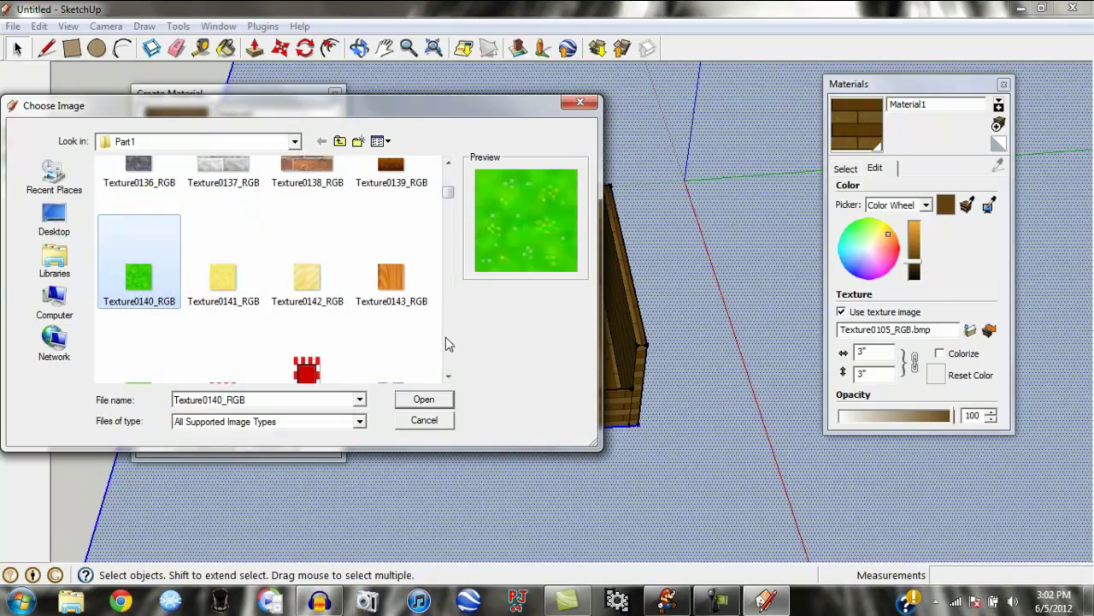
pyautogui.click(423, 400)
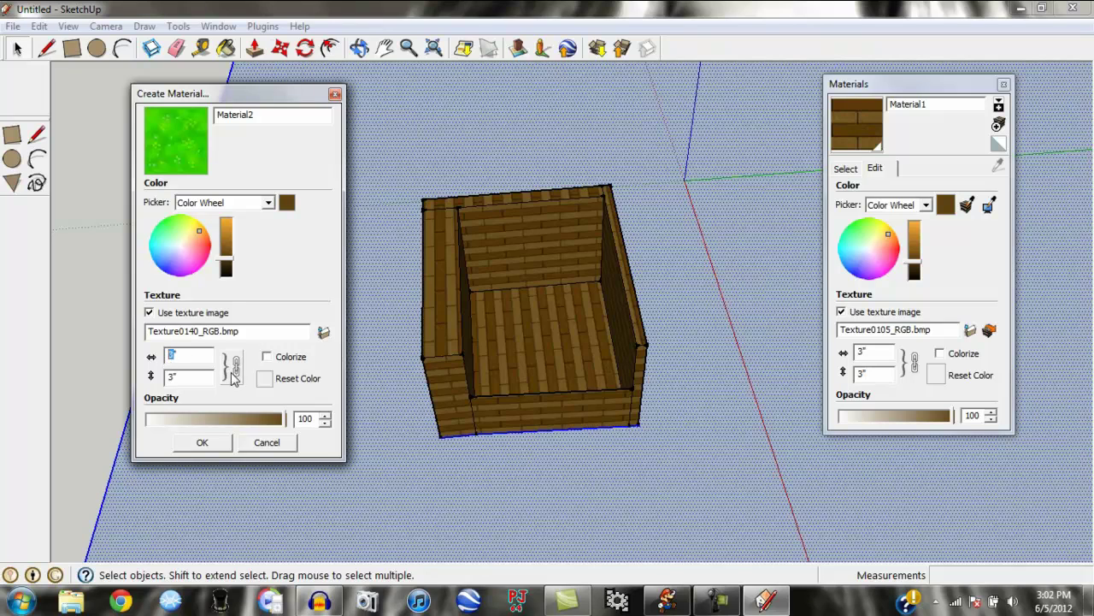
pyautogui.click(192, 445)
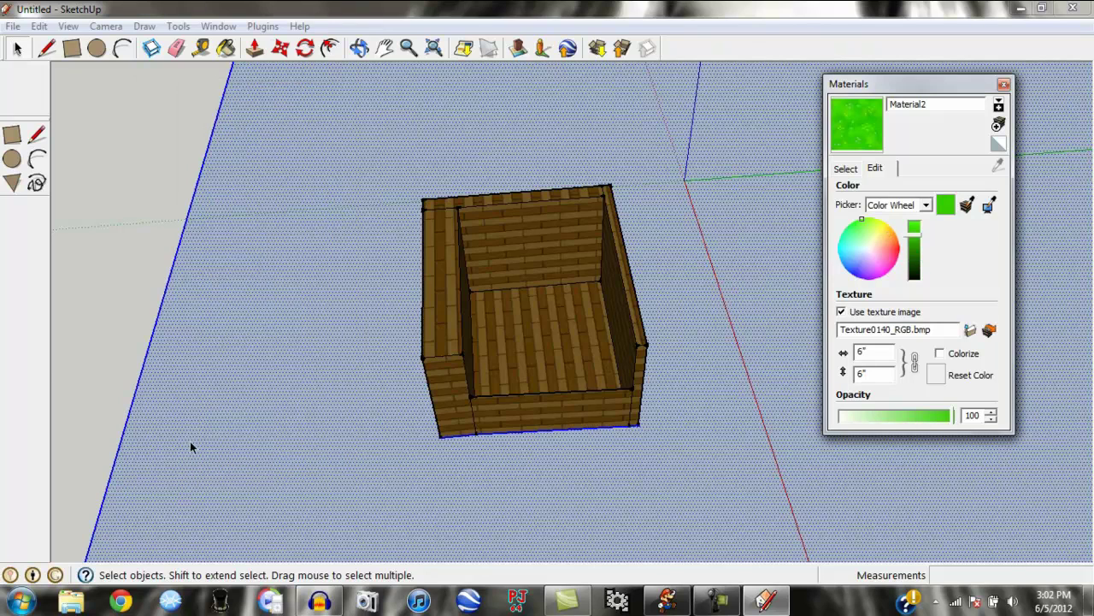
# Paint the ground slab with the Material2 grass texture and close the Materials panel
pyautogui.click(227, 49)
pyautogui.click(251, 140)
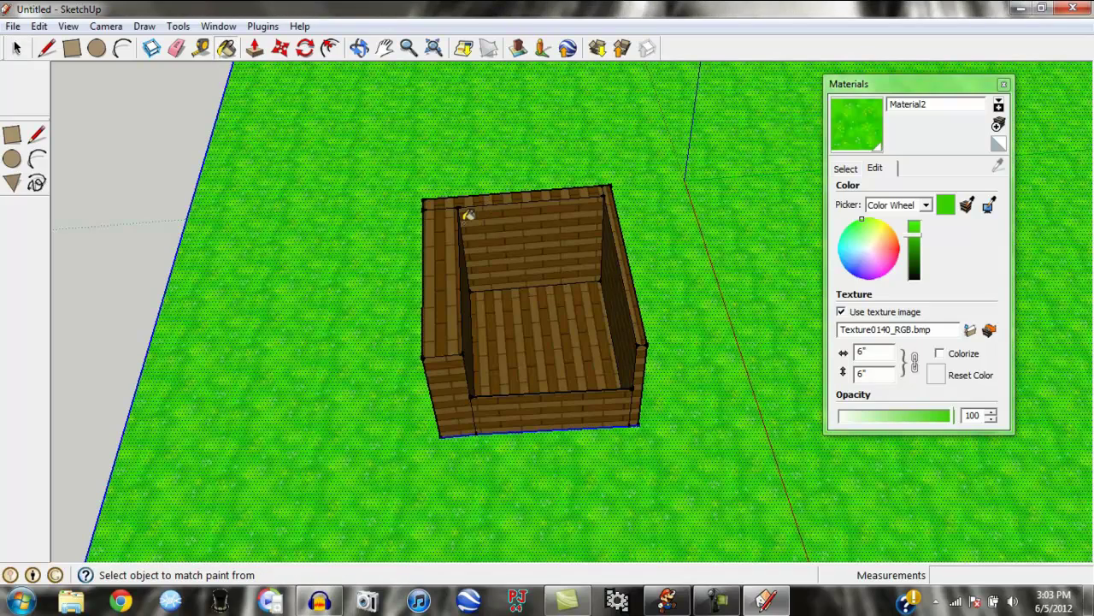
pyautogui.click(1004, 85)
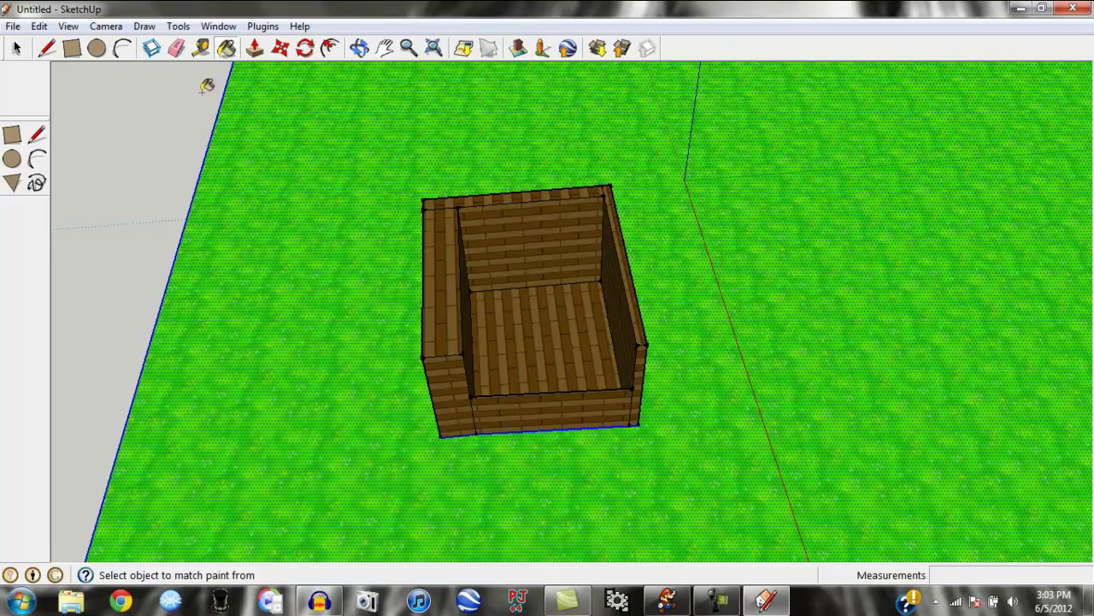
pyautogui.click(359, 48)
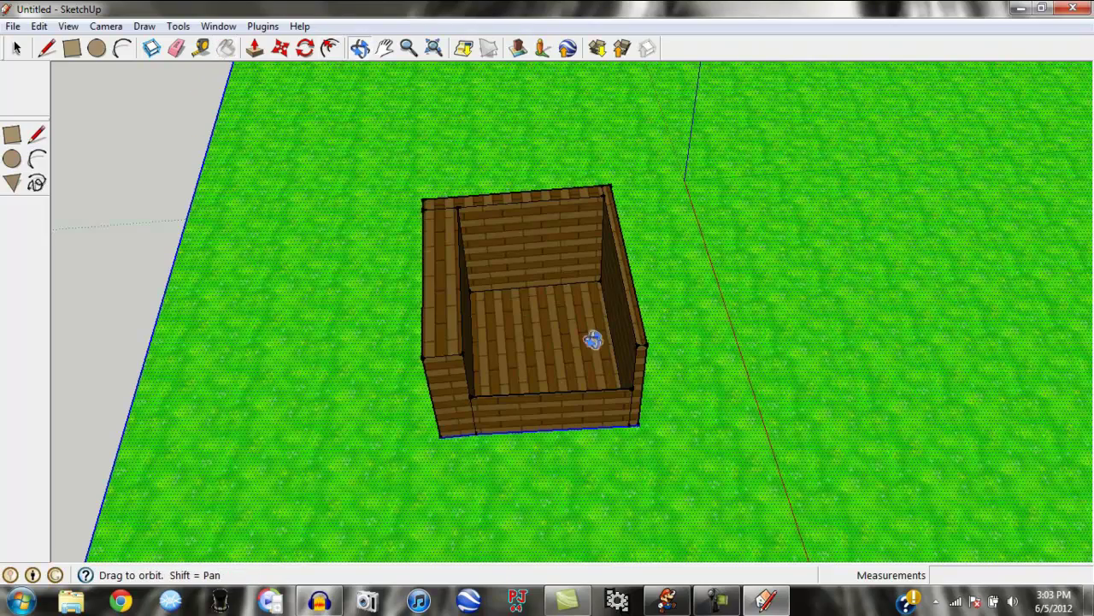
# Orbit around the box to find the white inner wall face, then reopen Materials
pyautogui.moveTo(592, 342); pyautogui.dragTo(860, 359)
pyautogui.moveTo(538, 368); pyautogui.dragTo(345, 274)
pyautogui.moveTo(732, 430); pyautogui.dragTo(732, 311)
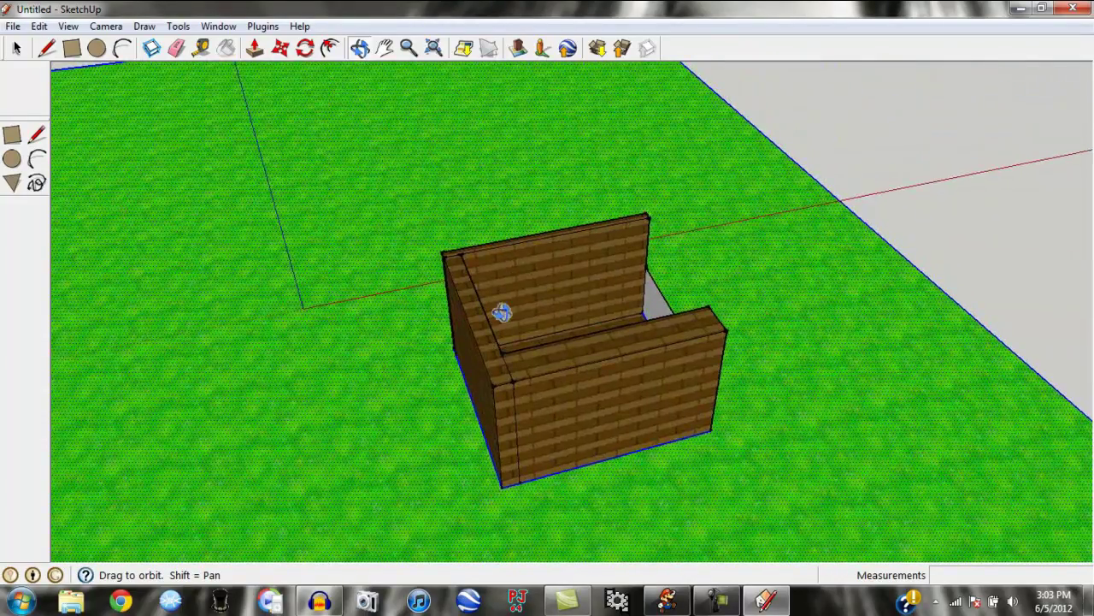
pyautogui.moveTo(501, 313); pyautogui.dragTo(616, 363)
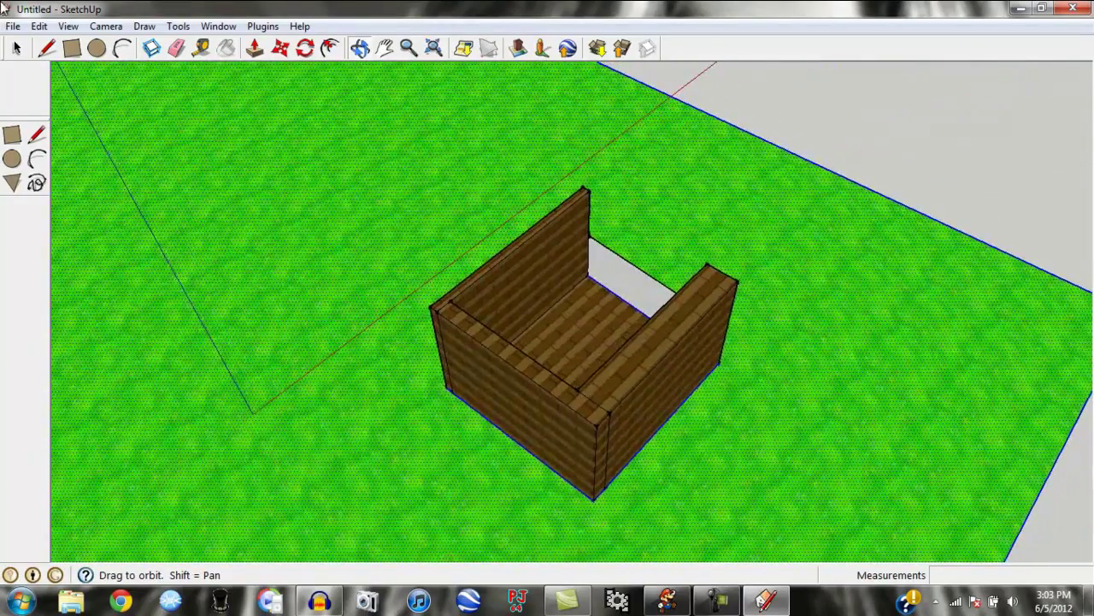
pyautogui.click(226, 48)
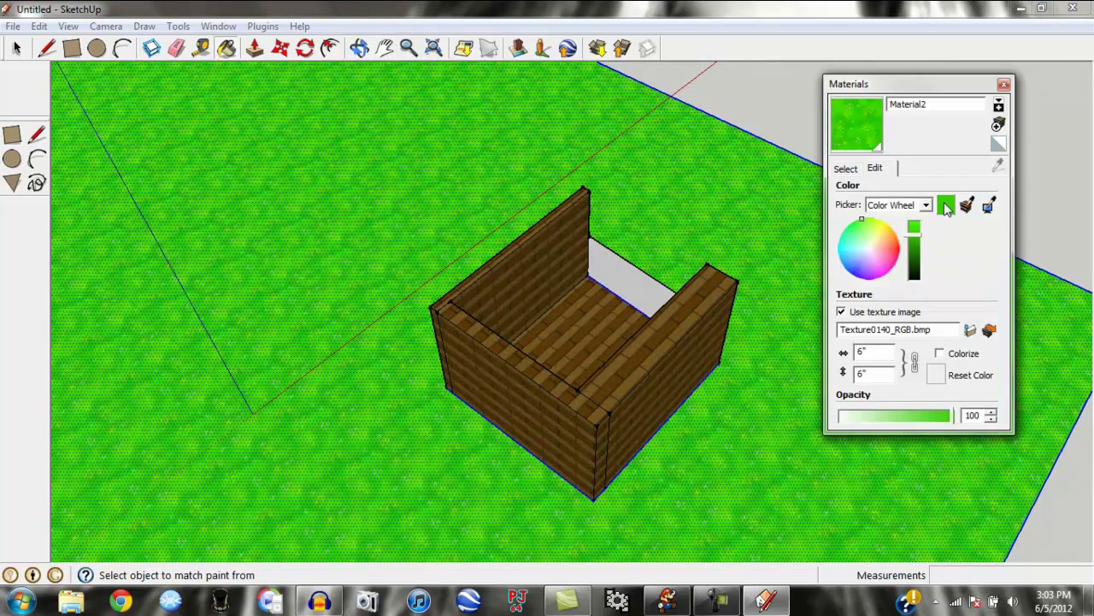
# Paint the white inner wall face with brick Material1 and close the Materials panel
pyautogui.click(846, 169)
pyautogui.click(851, 306)
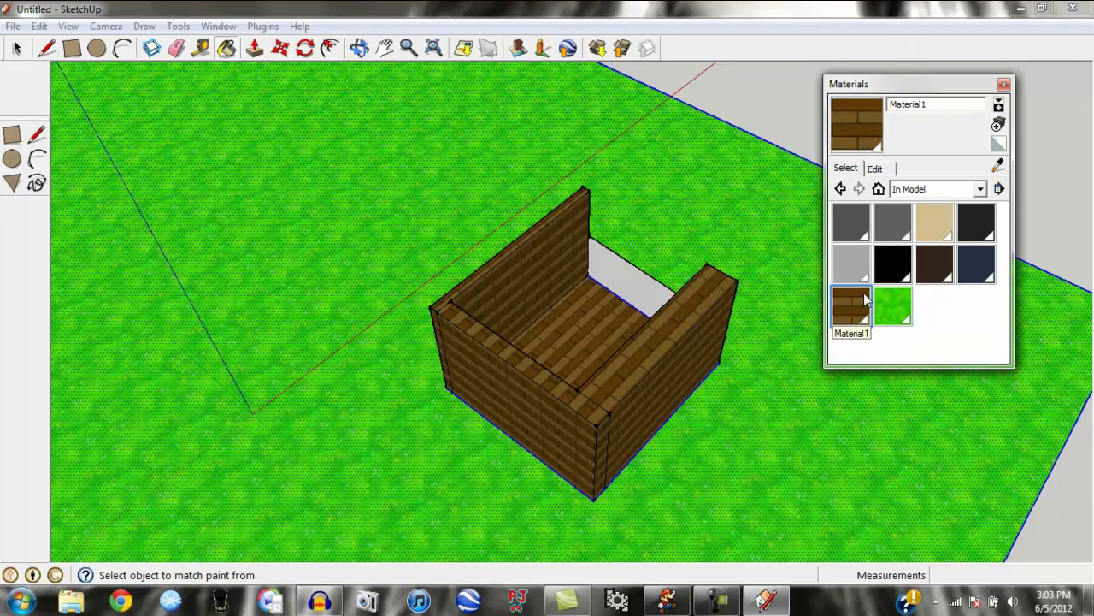
pyautogui.click(612, 271)
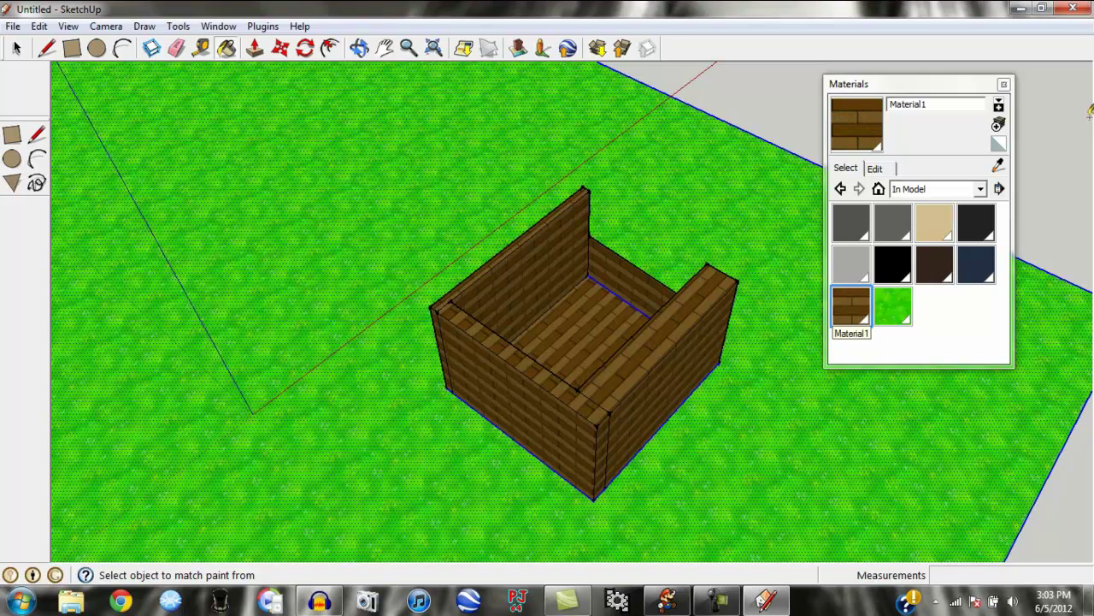
pyautogui.click(1003, 84)
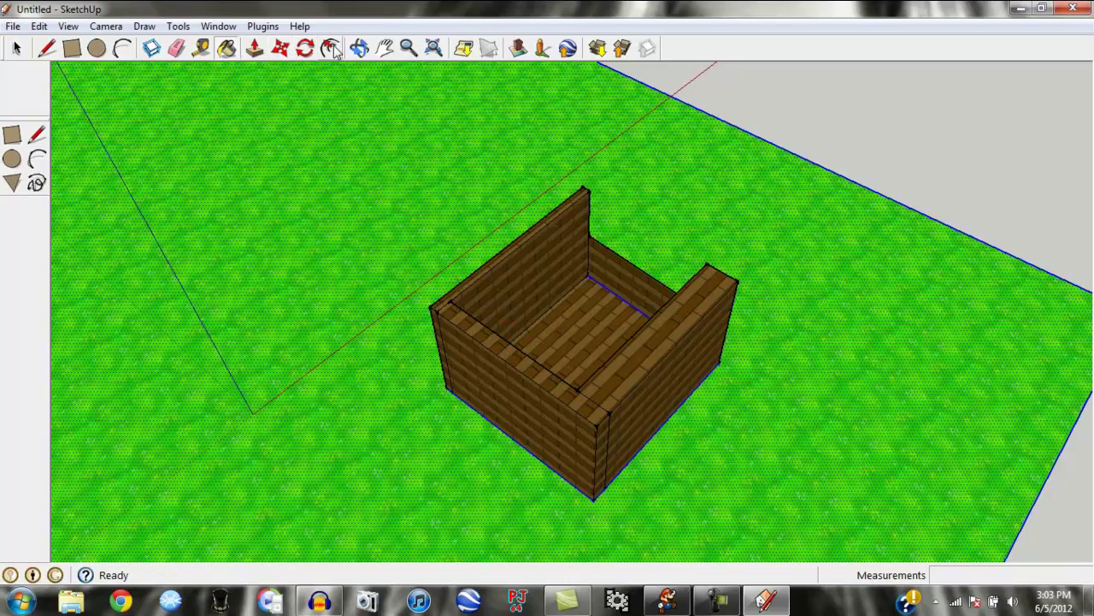
pyautogui.click(384, 47)
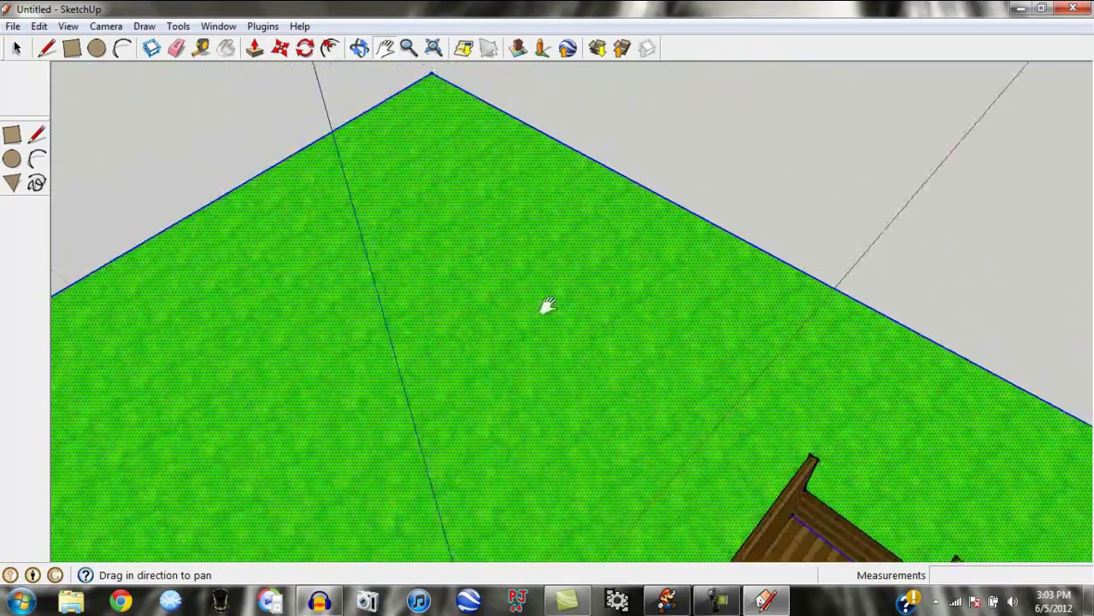